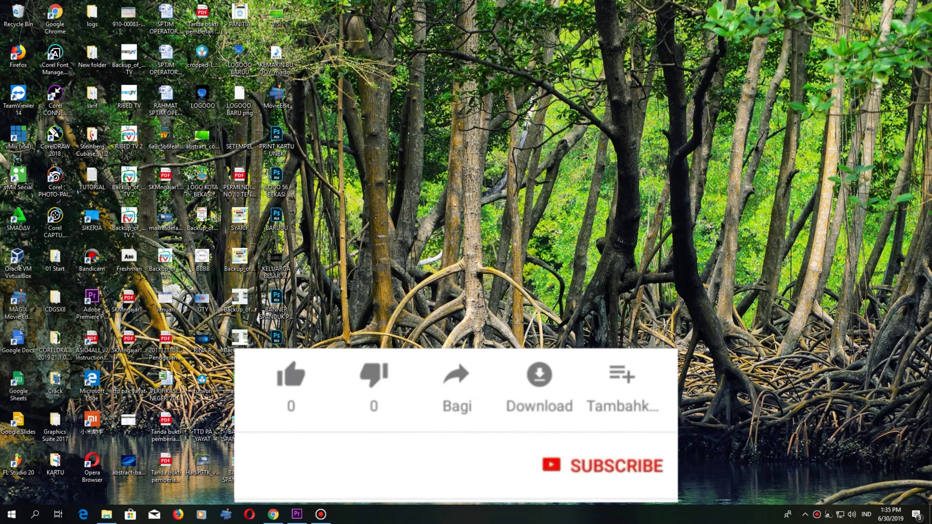
pyautogui.rightClick(525, 204)
pyautogui.click(547, 232)
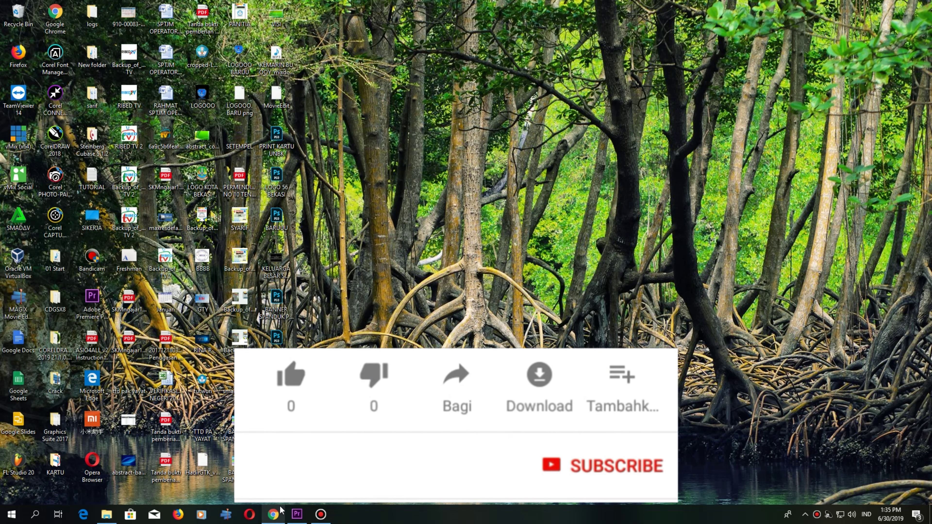
# Step: Switch to Chrome and examine the YouTube video's details and the highlighted viewer comment requesting an opening intro tutorial
pyautogui.click(272, 514)
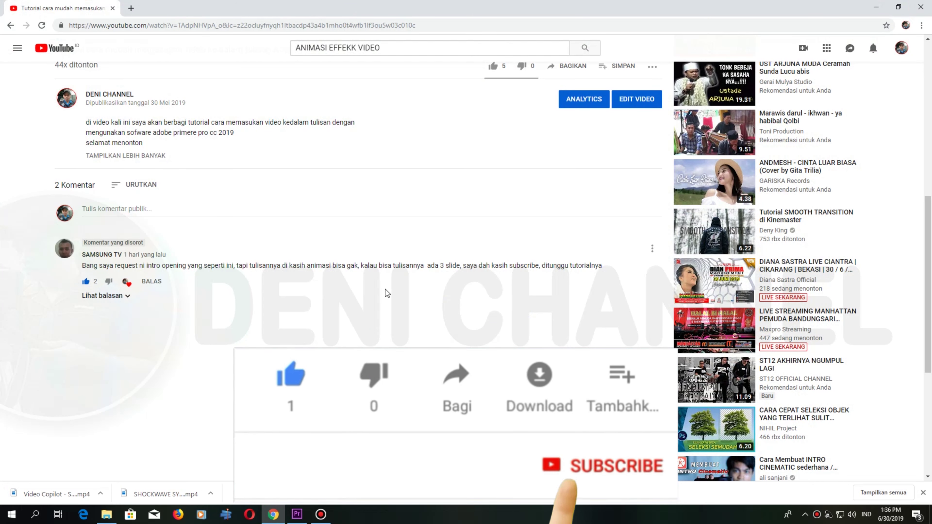
pyautogui.scroll(4, 385, 290)
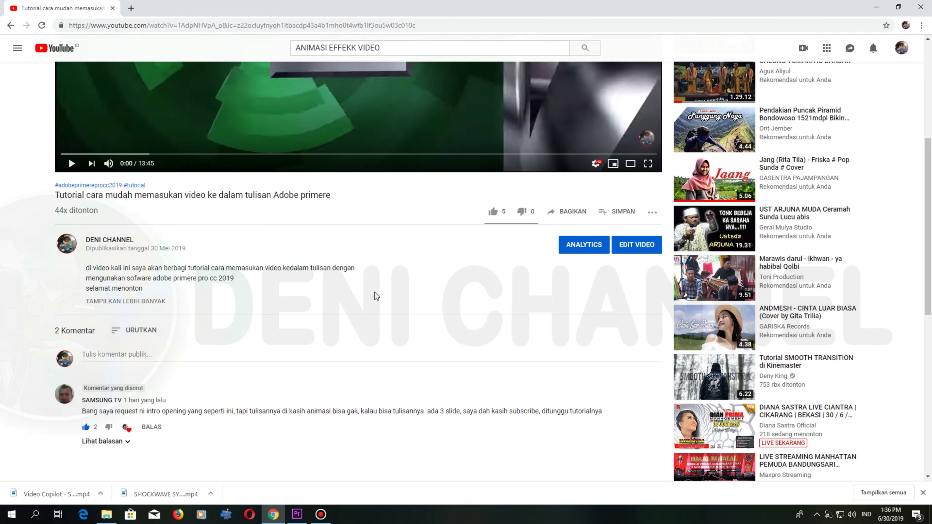
pyautogui.scroll(-4, 371, 295)
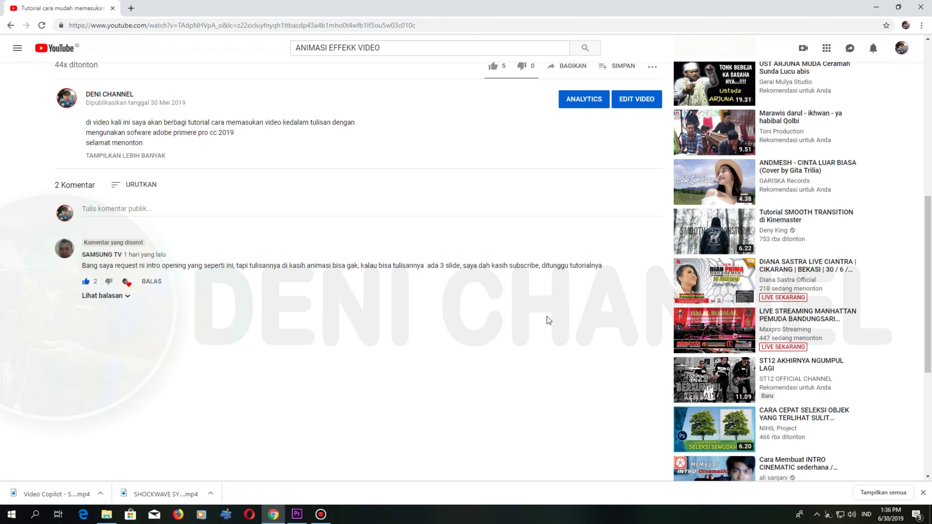
pyautogui.scroll(5, 546, 316)
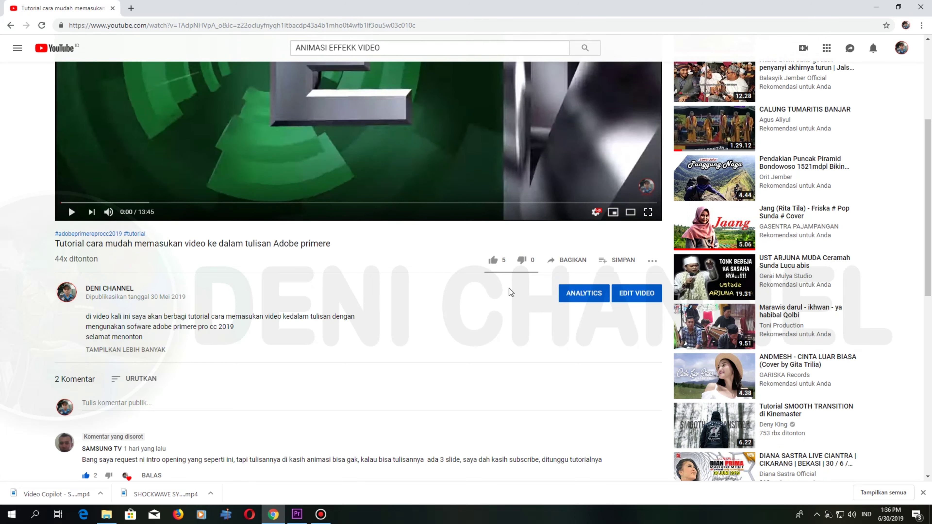
pyautogui.scroll(-4, 415, 324)
pyautogui.scroll(3, 443, 275)
pyautogui.scroll(-3, 443, 274)
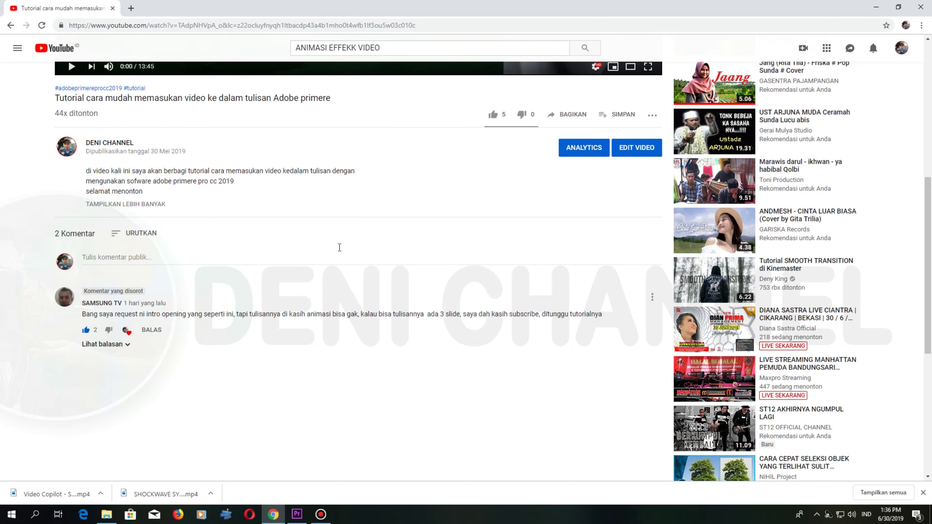
pyautogui.scroll(3, 354, 247)
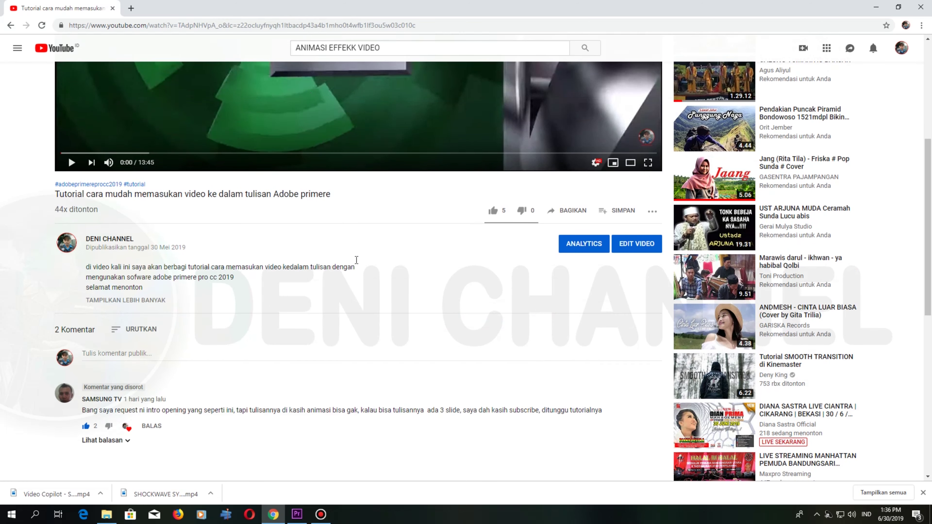
pyautogui.scroll(3, 405, 211)
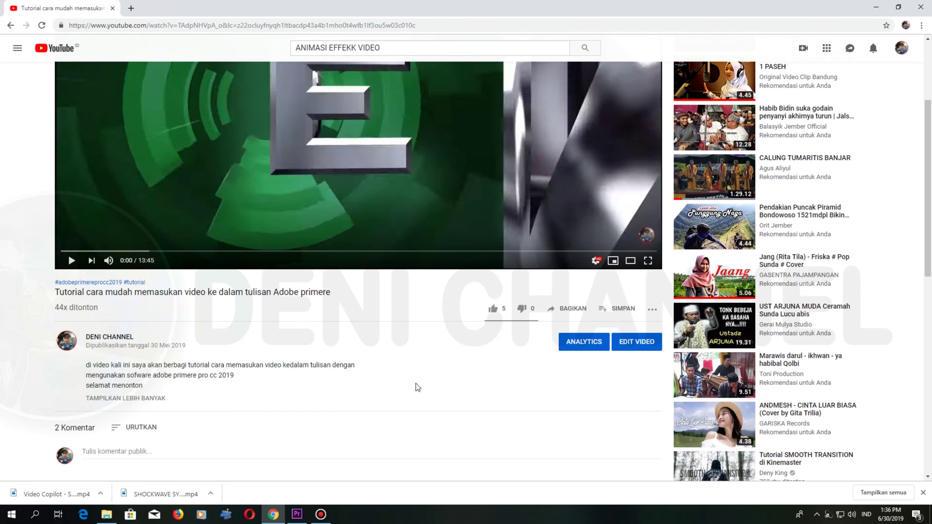
pyautogui.scroll(-2, 417, 387)
pyautogui.scroll(-3, 154, 433)
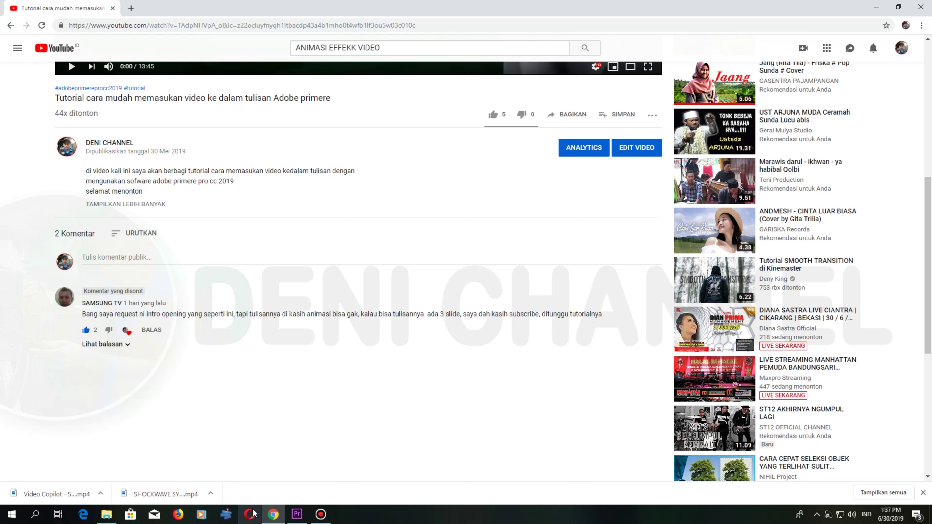
# Step: Switch to File Explorer, look over the clips in the EFFEK VIDEO folder, and minimize its window
pyautogui.click(106, 514)
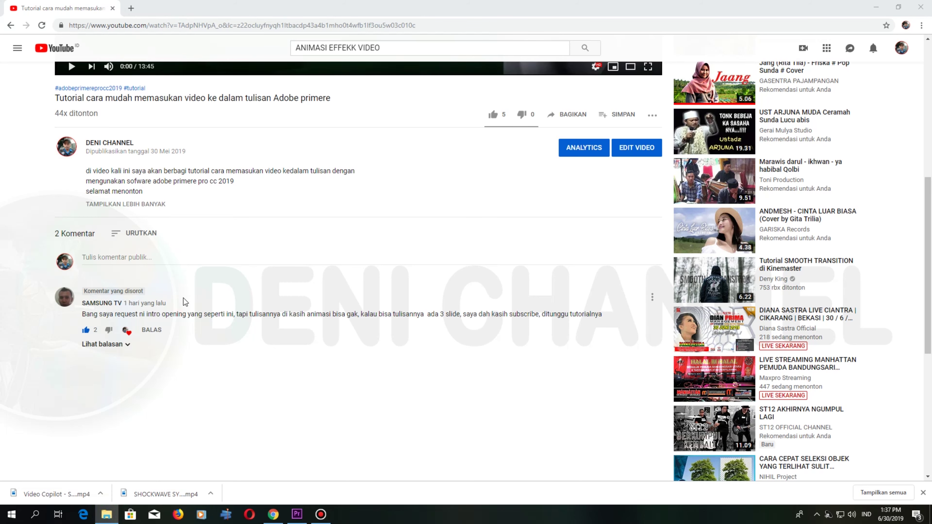
pyautogui.moveTo(873, 7); pyautogui.dragTo(345, 112)
pyautogui.moveTo(432, 114); pyautogui.dragTo(424, 87)
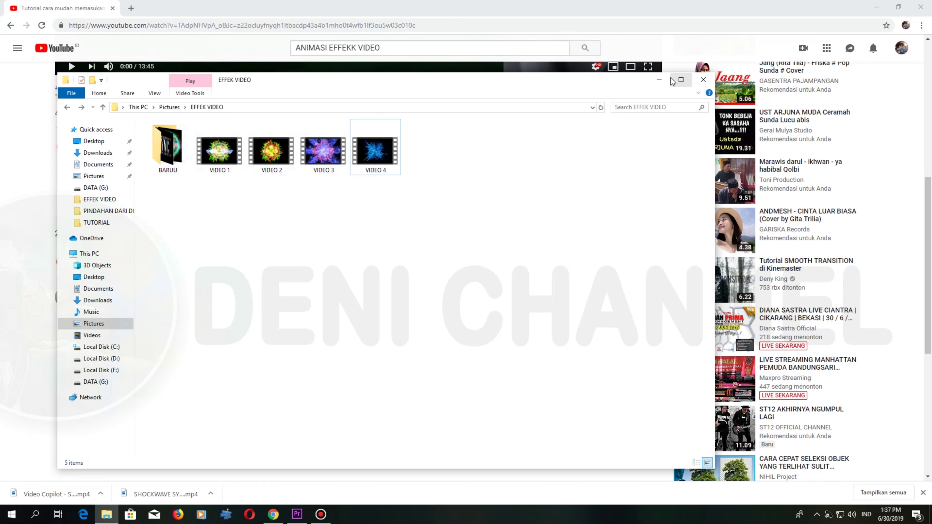
pyautogui.click(659, 80)
# Step: Switch to Adobe Premiere Pro and create a new project named Untitled, overwriting the existing project of that name
pyautogui.click(297, 514)
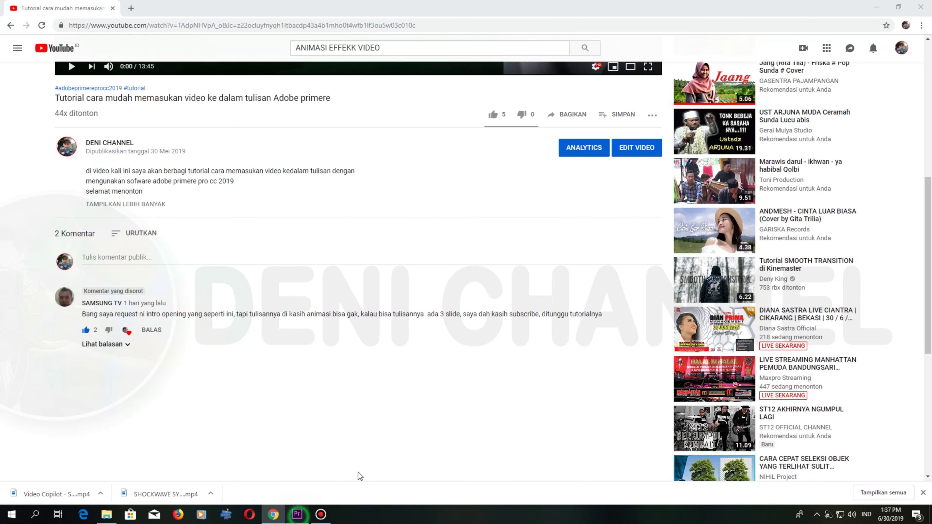
pyautogui.click(8, 16)
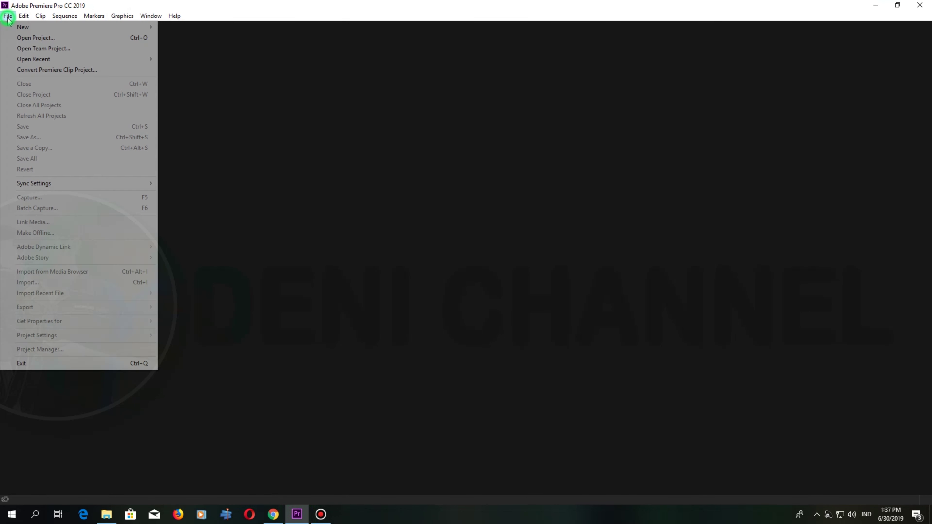
pyautogui.moveTo(110, 27)
pyautogui.click(182, 27)
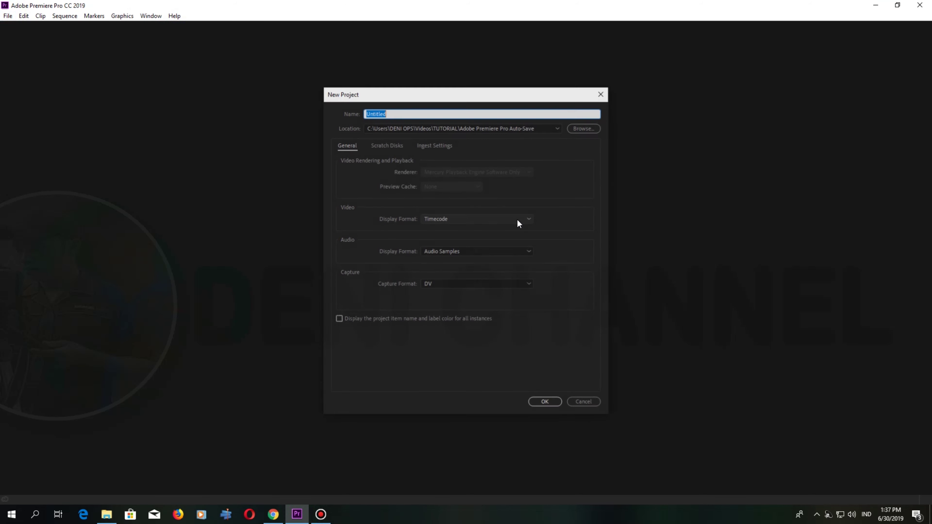
pyautogui.click(544, 402)
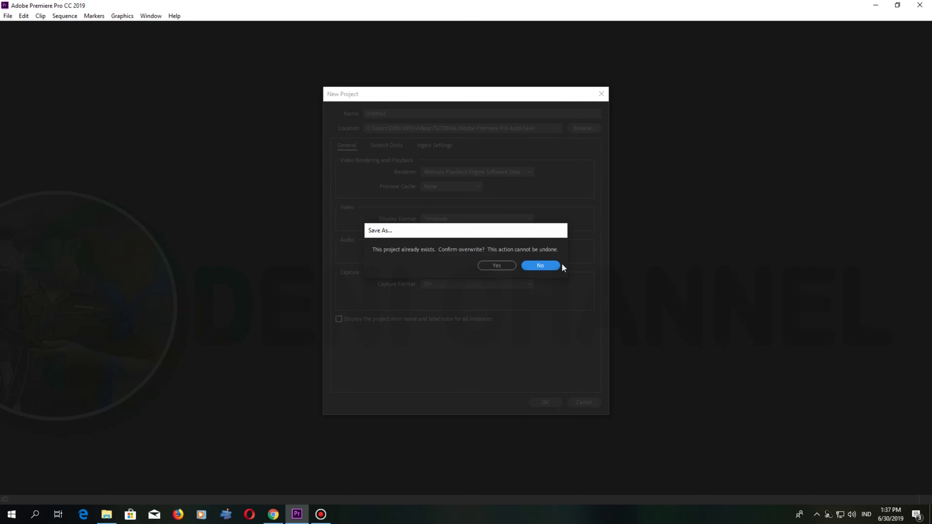
pyautogui.click(502, 266)
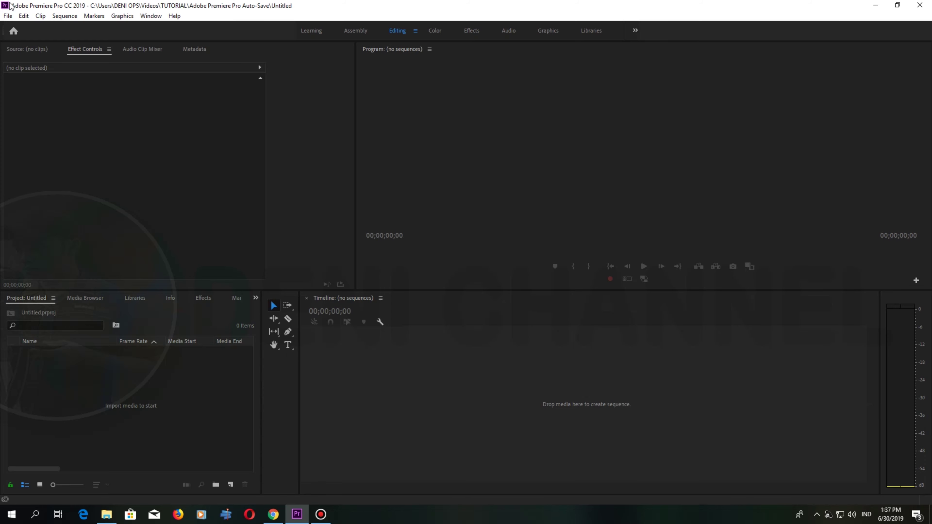
# Step: Create a new sequence named Sequence 01 from the custom VIDEO EDITING preset
pyautogui.click(8, 16)
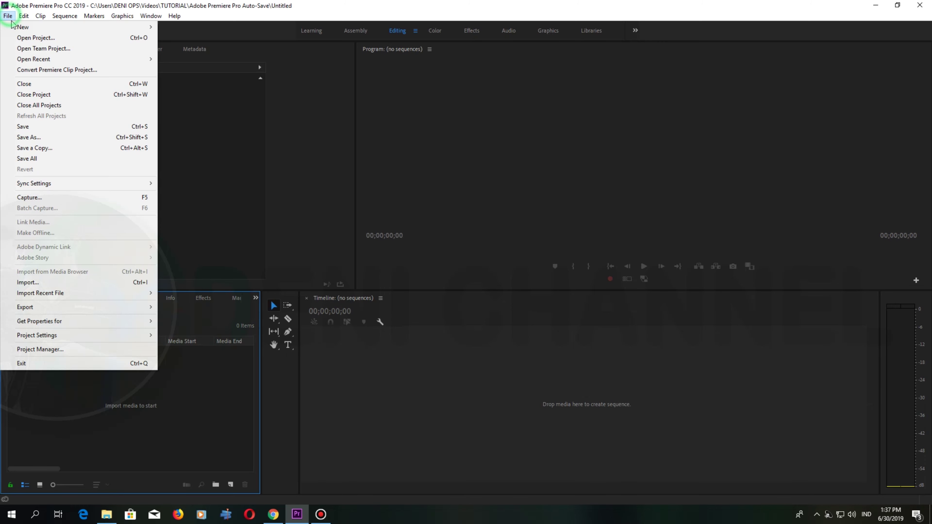
pyautogui.moveTo(136, 27)
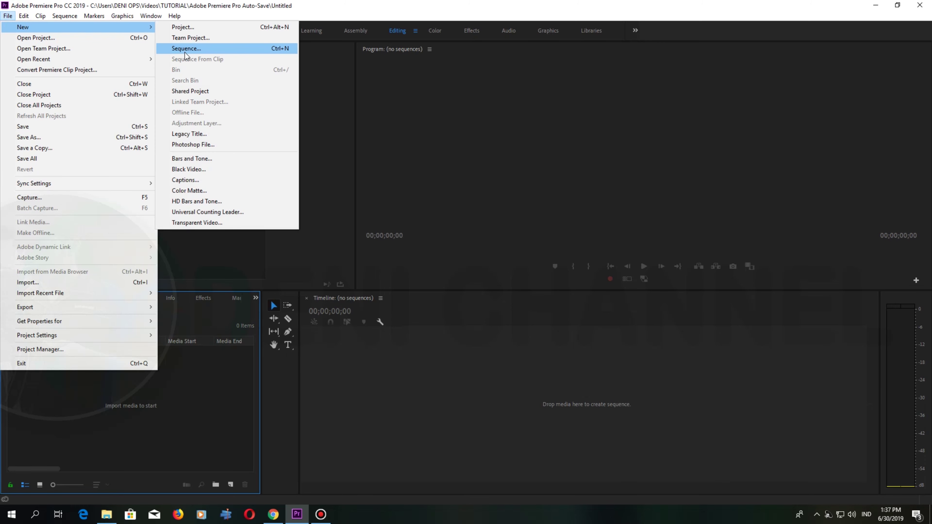
pyautogui.click(185, 52)
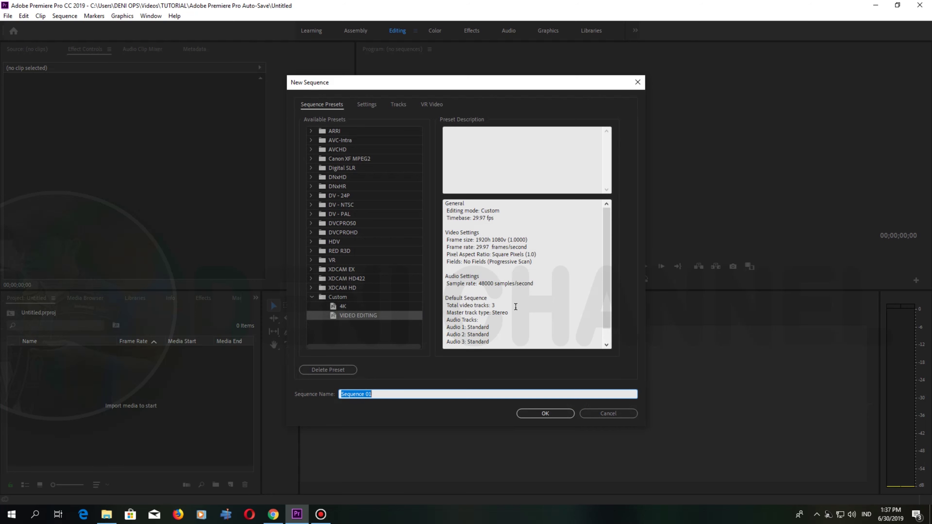
pyautogui.click(542, 414)
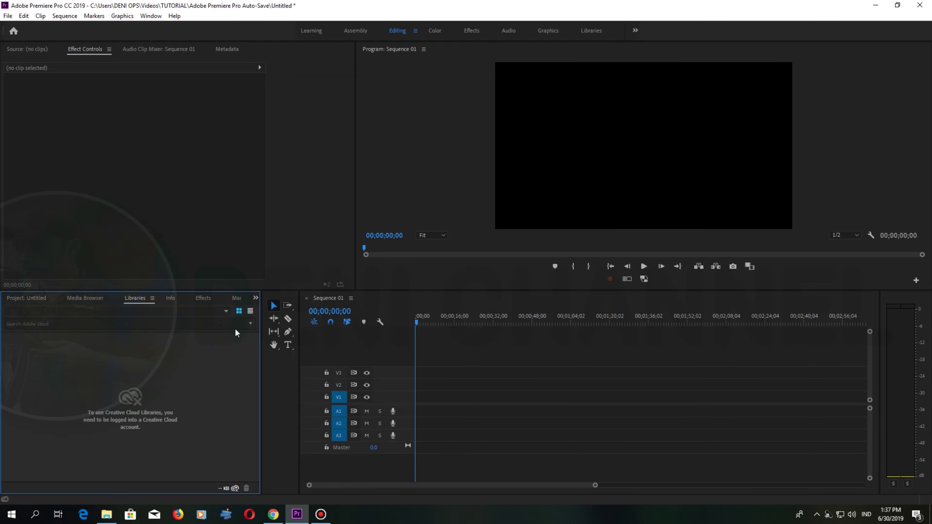
# Step: Show the project's items and create a new Black Video item with the default settings
pyautogui.click(256, 297)
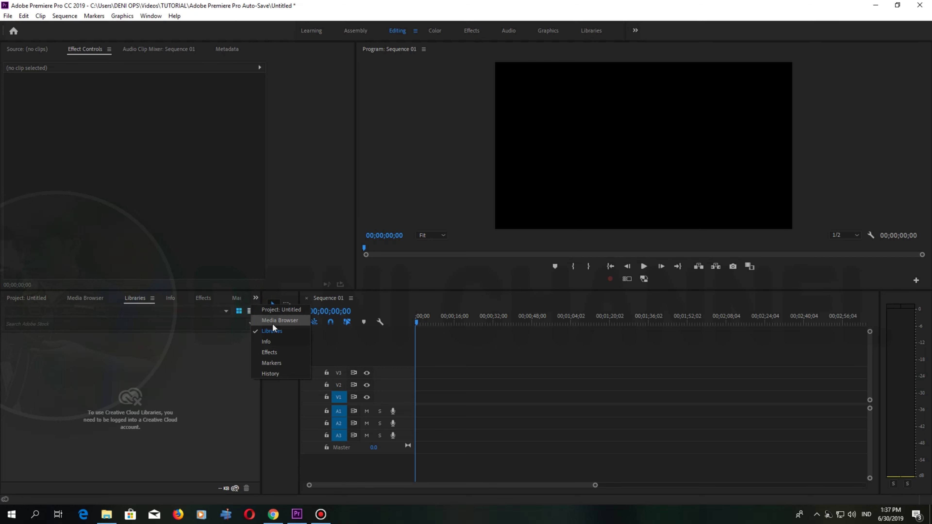
pyautogui.click(281, 310)
pyautogui.rightClick(184, 396)
pyautogui.rightClick(162, 391)
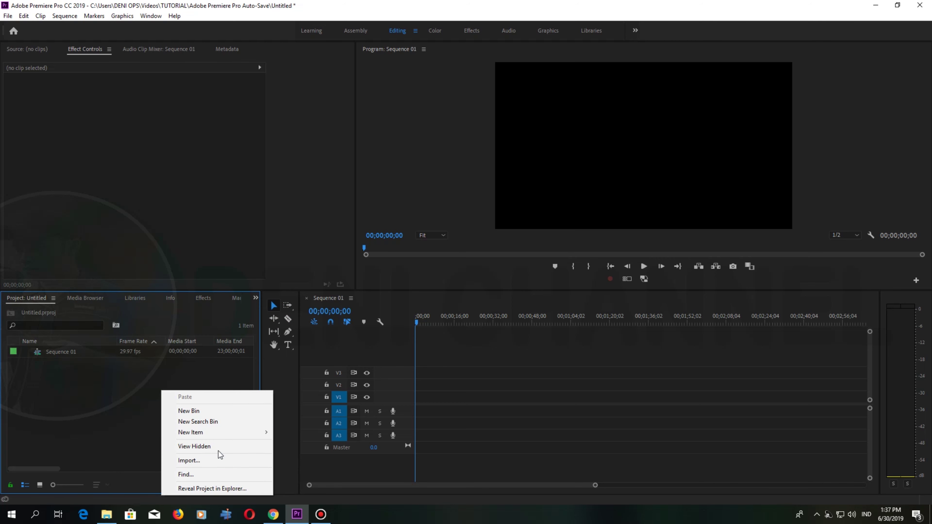
pyautogui.moveTo(222, 434)
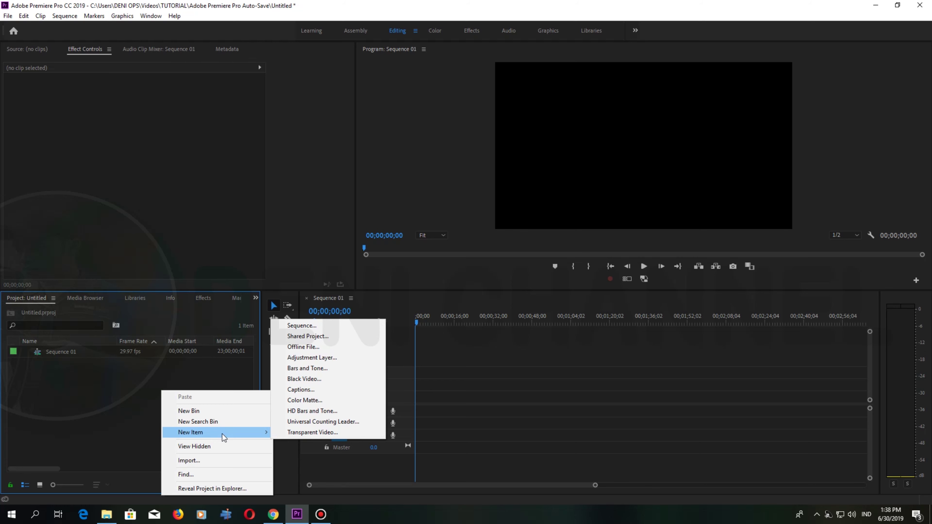
pyautogui.click(310, 380)
pyautogui.click(483, 291)
# Step: Place the Black Video clip on track V2 at the start of Sequence 01
pyautogui.moveTo(33, 354); pyautogui.dragTo(435, 385)
pyautogui.click(428, 385)
pyautogui.click(415, 323)
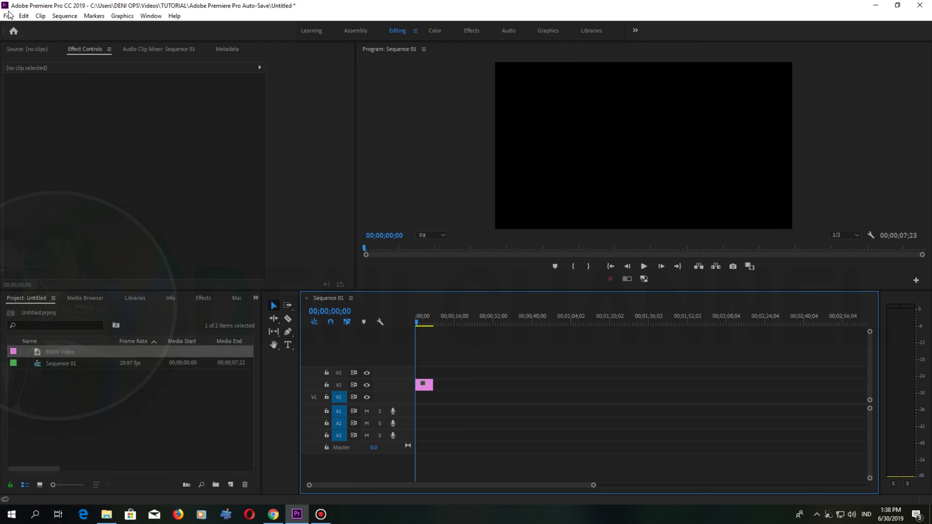
# Step: Create a new 1920 x 1080 legacy title named Title with a 29.97 fps drop-frame timebase
pyautogui.click(17, 16)
pyautogui.click(19, 17)
pyautogui.click(8, 18)
pyautogui.moveTo(26, 28)
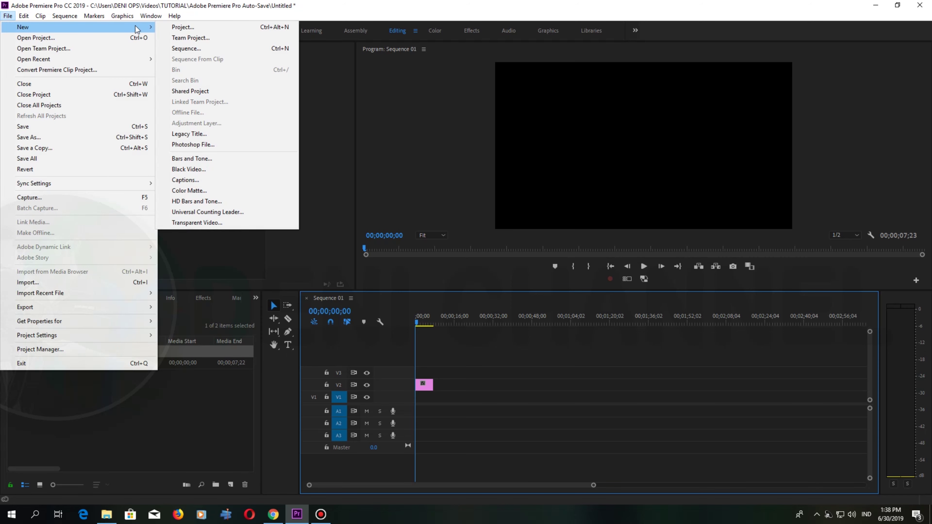
pyautogui.click(201, 136)
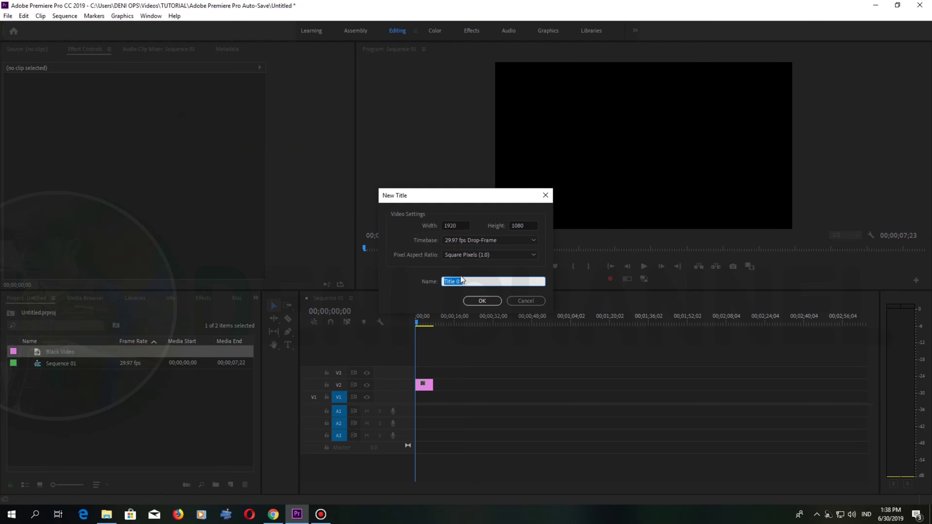
pyautogui.click(479, 280)
pyautogui.click(478, 299)
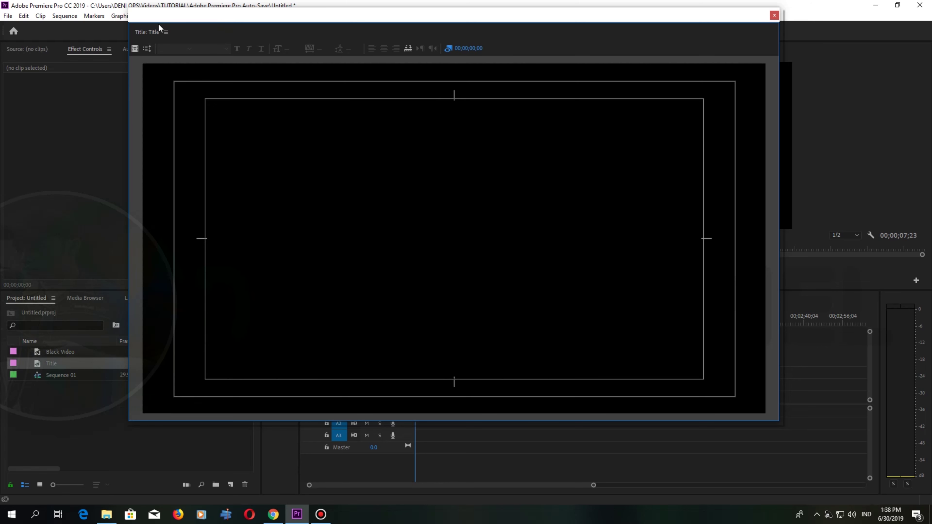
# Step: Show the Legacy Title Tools in the title window and return to the title canvas
pyautogui.click(167, 32)
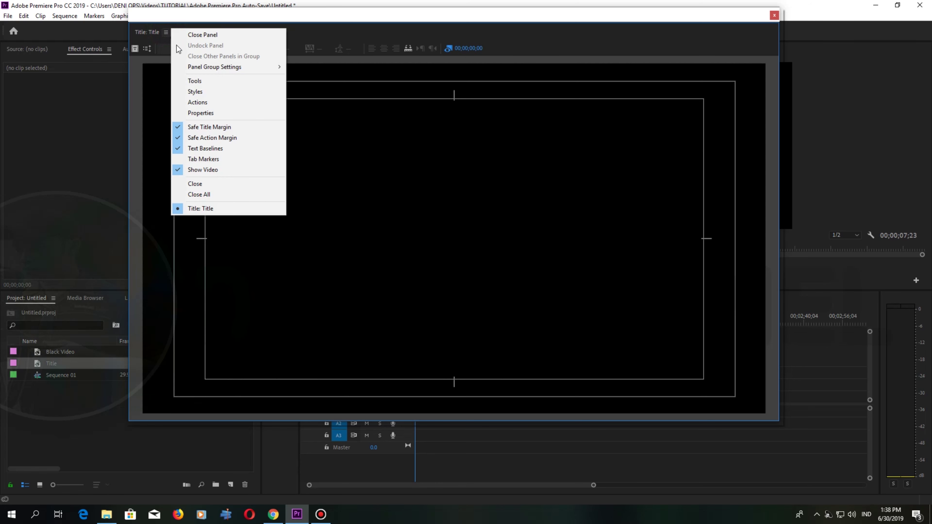
pyautogui.click(220, 80)
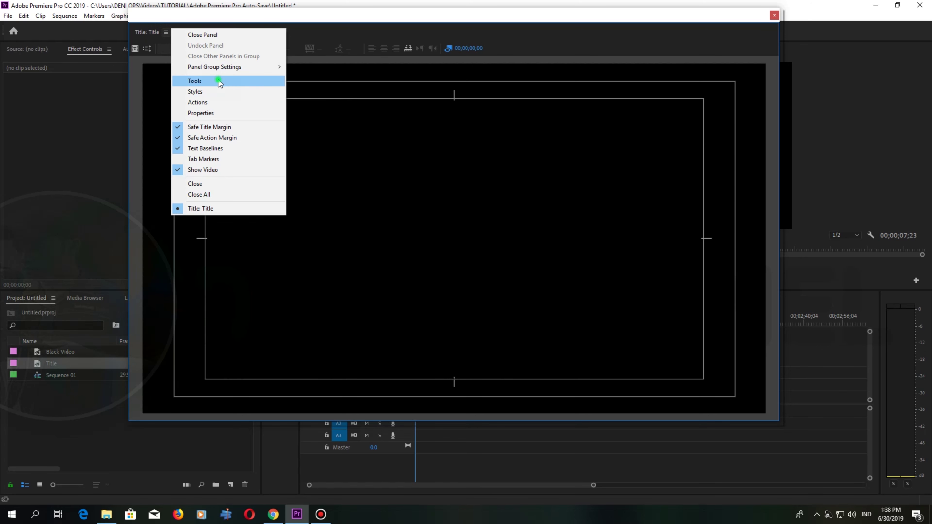
pyautogui.click(151, 48)
pyautogui.click(150, 32)
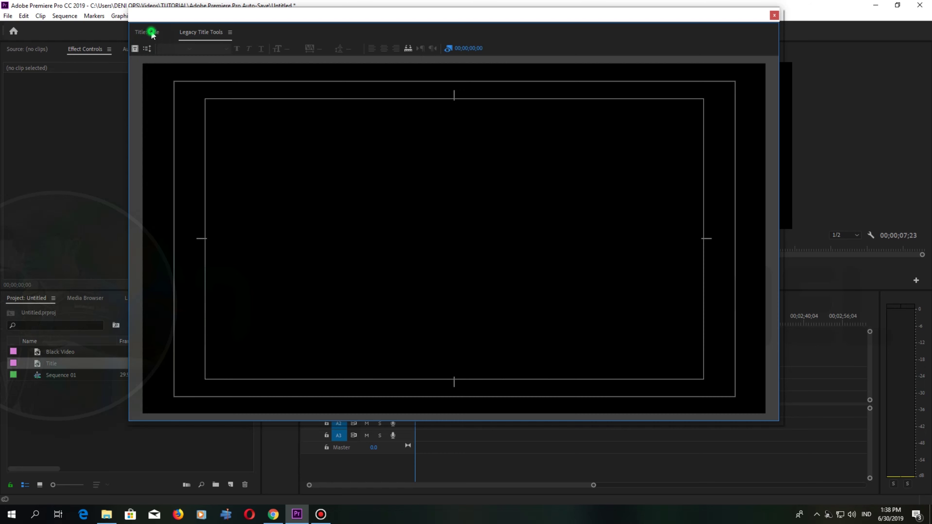
# Step: Add the text STV to the title canvas, slightly above and left of its centre
pyautogui.click(339, 212)
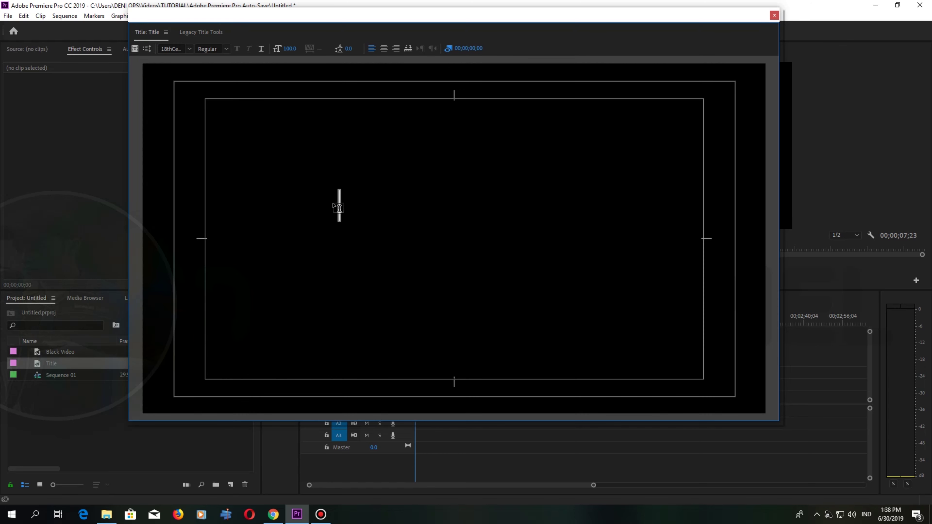
pyautogui.click(274, 517)
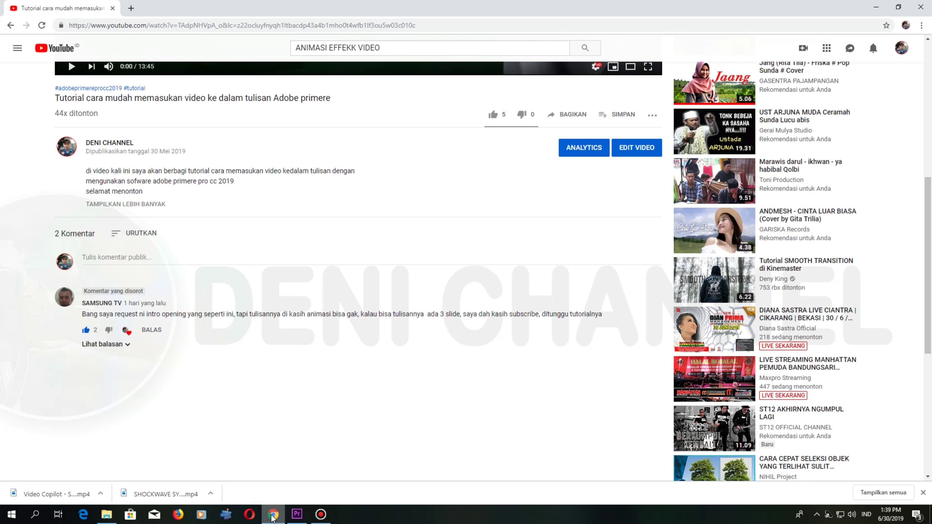
pyautogui.moveTo(306, 516)
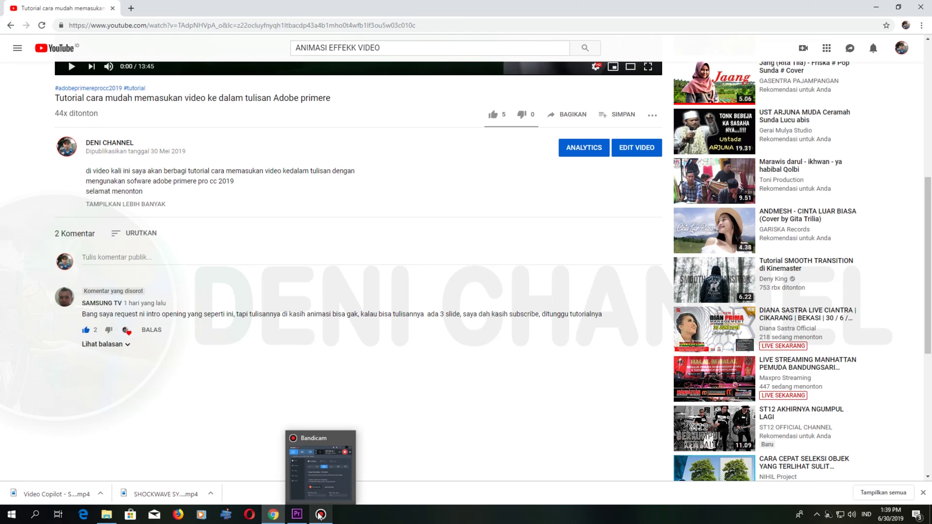
pyautogui.click(297, 514)
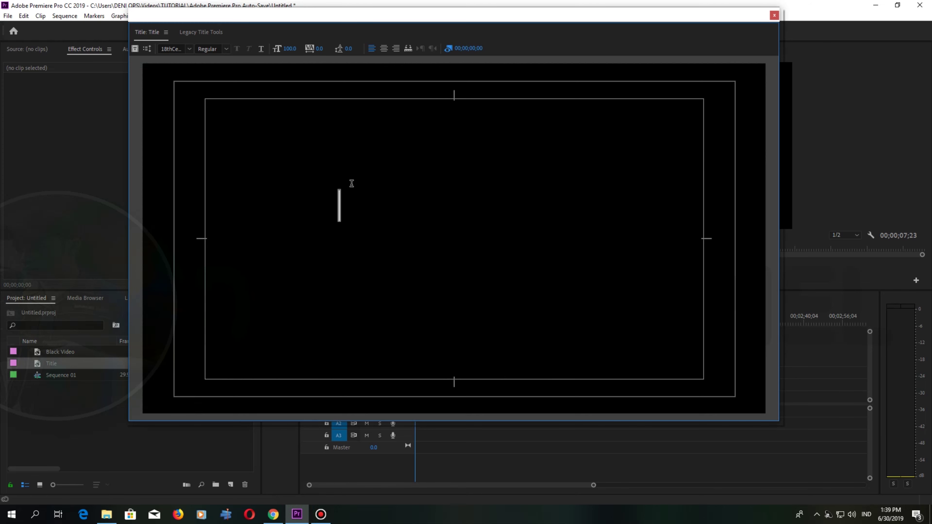
pyautogui.write('STV')
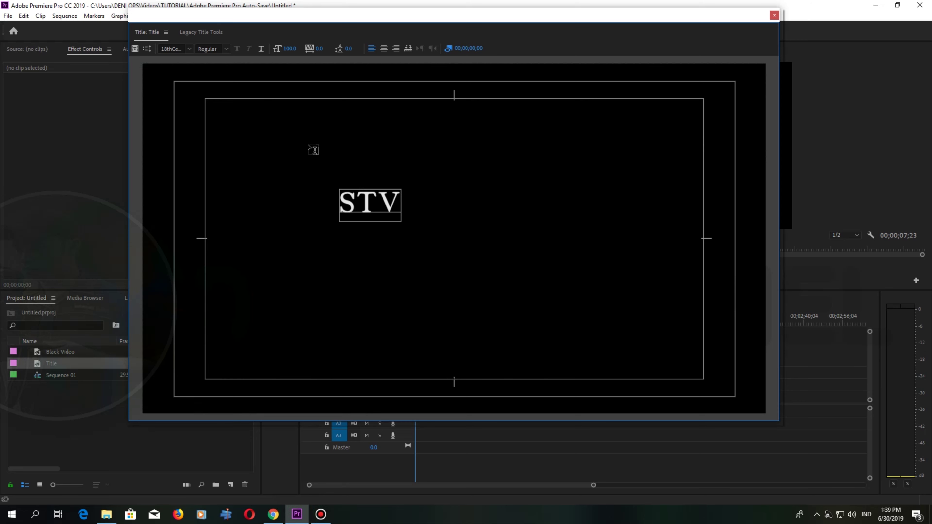
# Step: Apply the heavy white Impact style from the Legacy Title Styles to the STV text
pyautogui.click(165, 33)
pyautogui.click(386, 152)
pyautogui.click(373, 210)
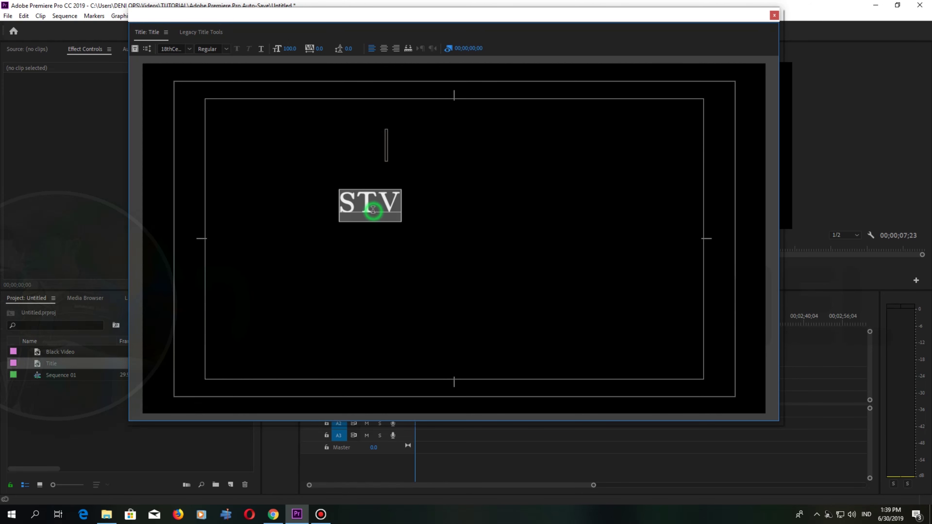
pyautogui.click(166, 33)
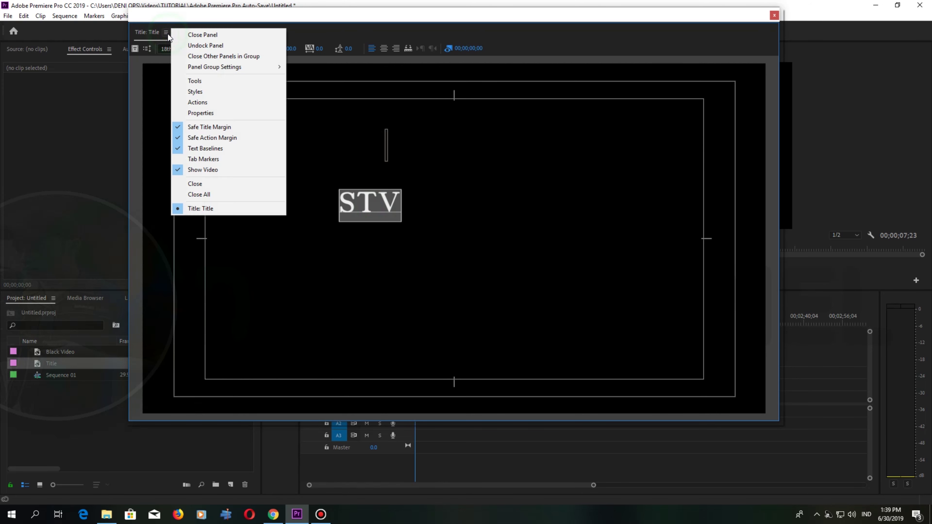
pyautogui.click(195, 93)
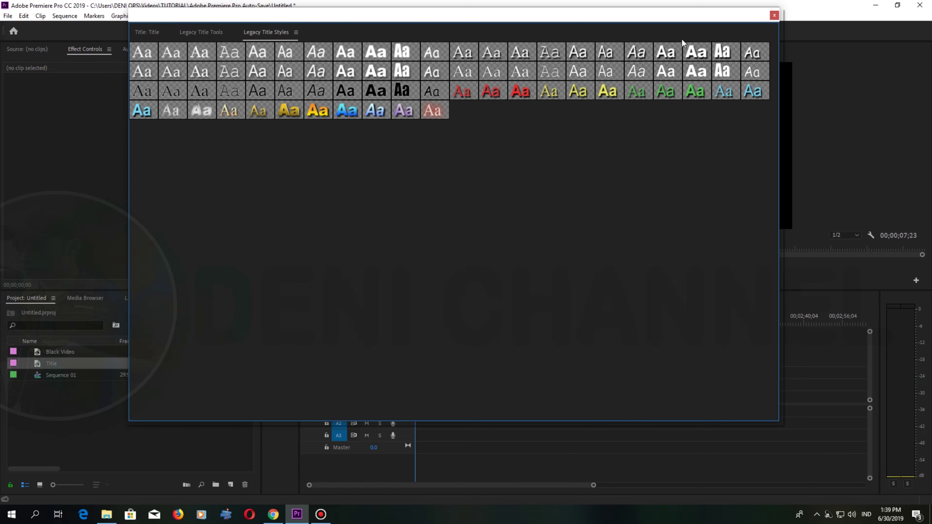
pyautogui.click(405, 53)
pyautogui.click(146, 32)
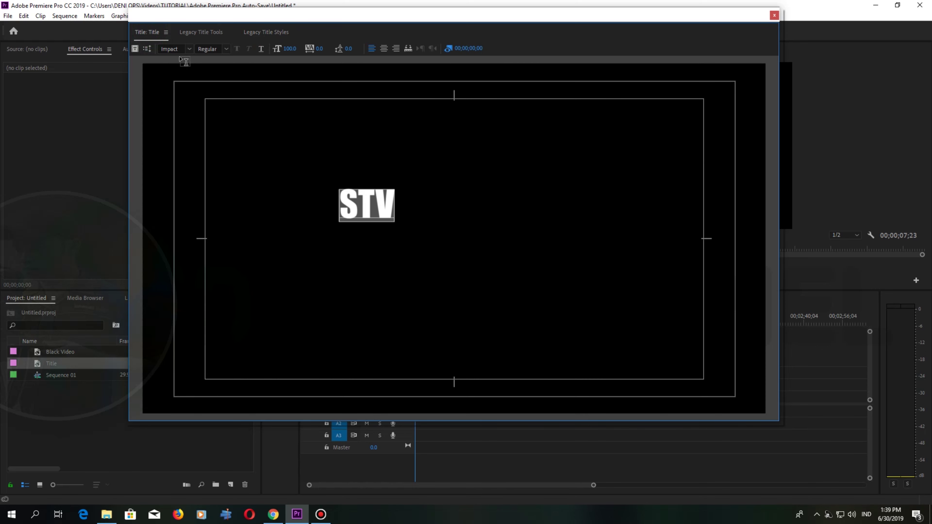
# Step: Enlarge the STV text to a font size of about 631, position it around the canvas centre, and close the title window
pyautogui.click(166, 32)
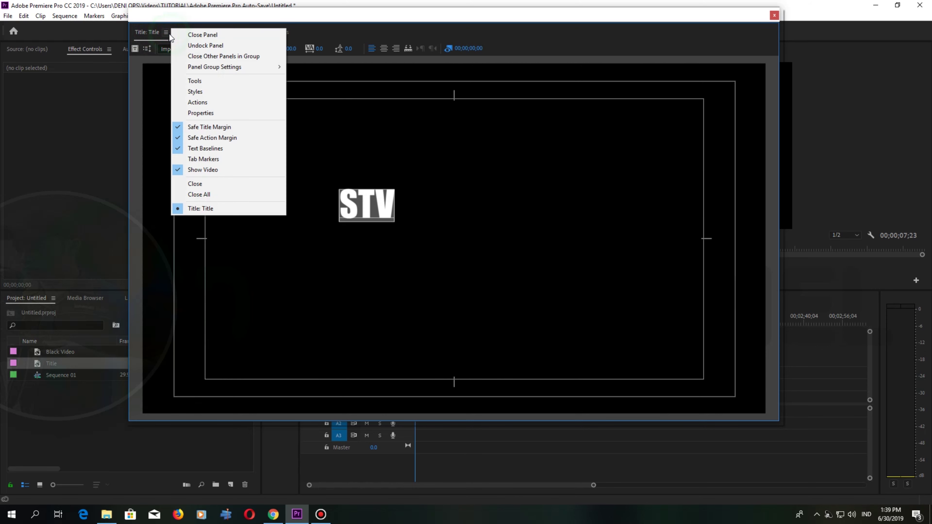
pyautogui.click(196, 82)
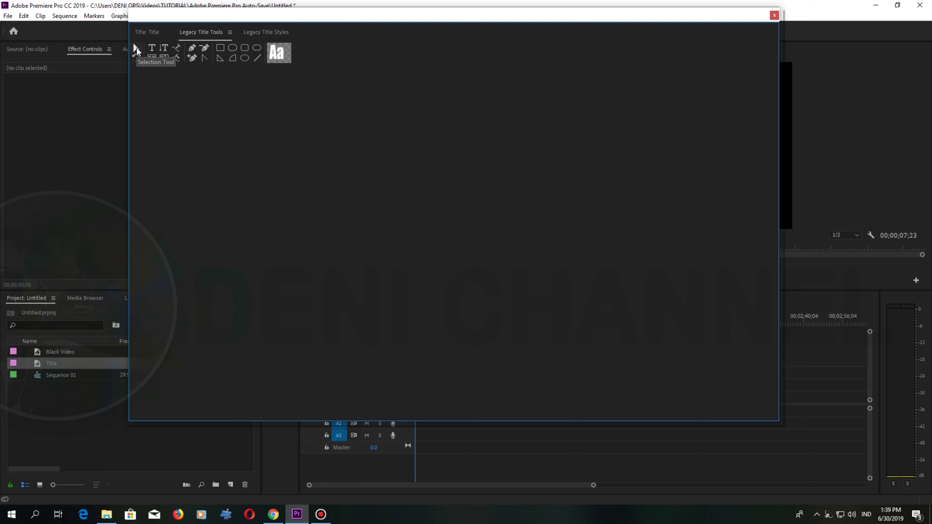
pyautogui.click(148, 32)
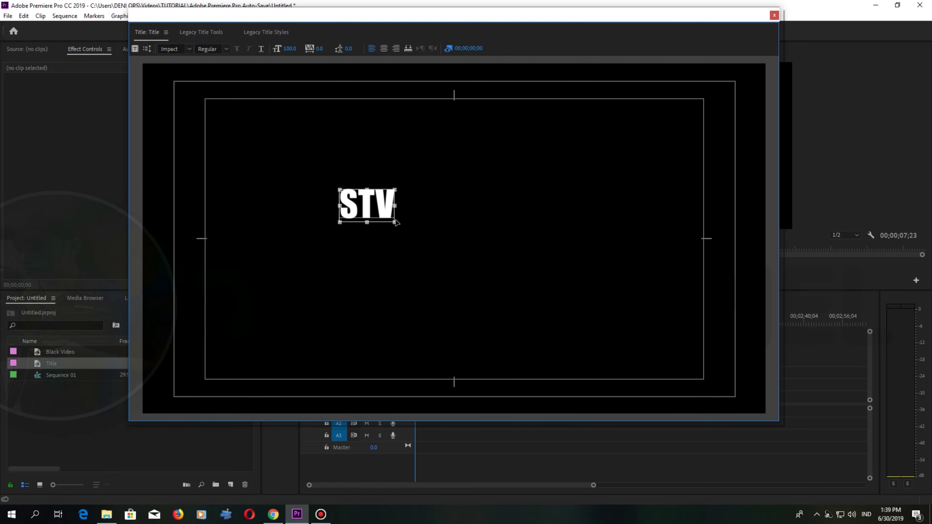
pyautogui.moveTo(395, 222); pyautogui.dragTo(690, 352)
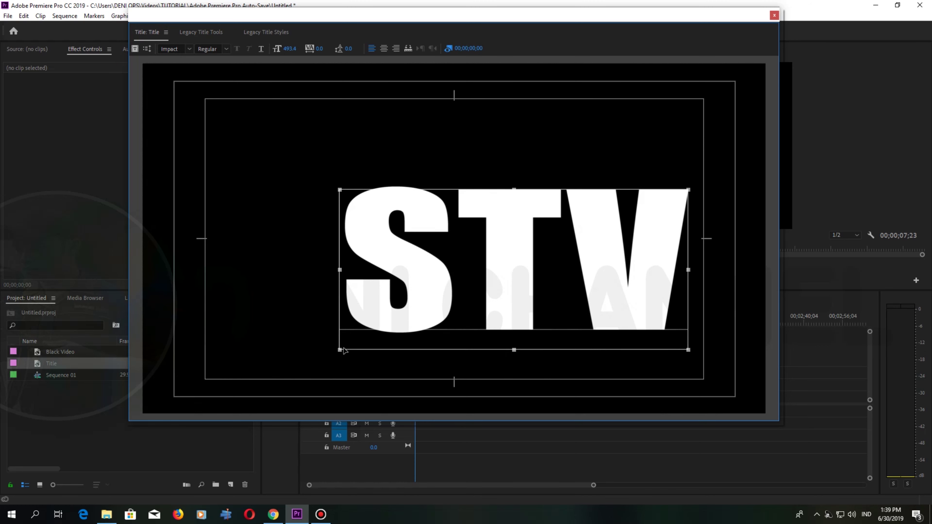
pyautogui.moveTo(341, 350); pyautogui.dragTo(266, 353)
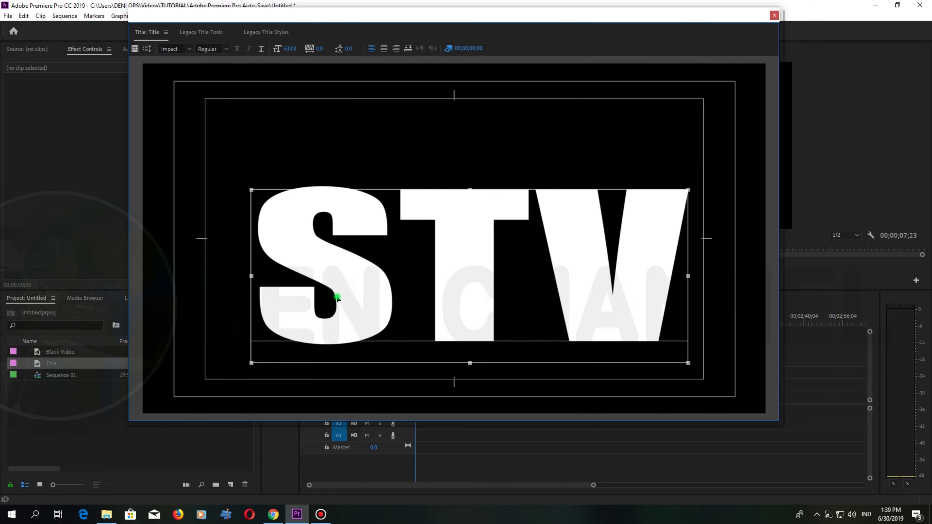
pyautogui.moveTo(336, 297); pyautogui.dragTo(345, 250)
pyautogui.moveTo(684, 139); pyautogui.dragTo(687, 129)
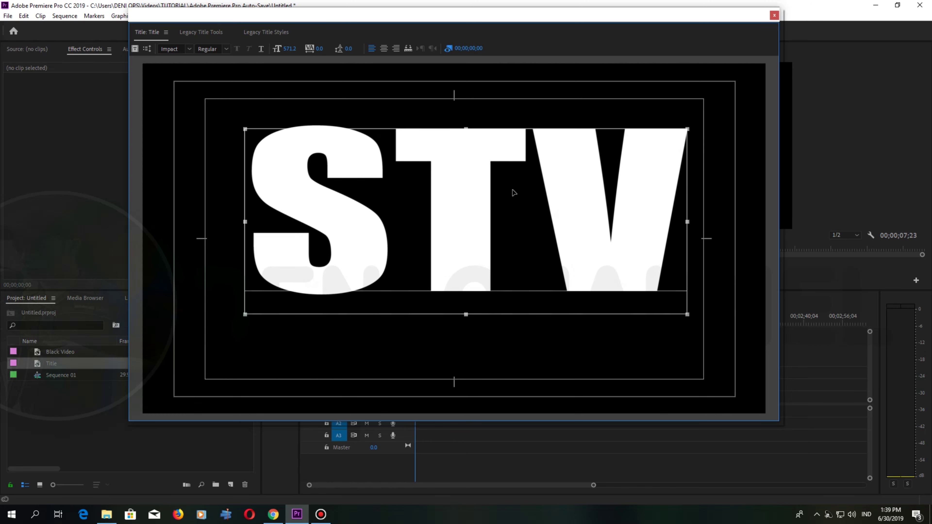
pyautogui.moveTo(470, 188); pyautogui.dragTo(466, 208)
pyautogui.moveTo(242, 334); pyautogui.dragTo(235, 343)
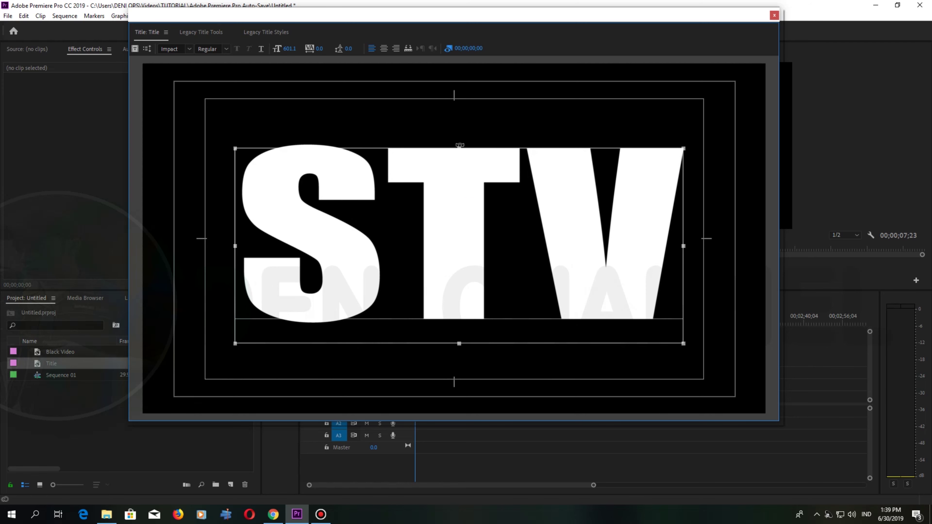
pyautogui.moveTo(460, 147); pyautogui.dragTo(462, 140)
pyautogui.moveTo(684, 241); pyautogui.dragTo(689, 241)
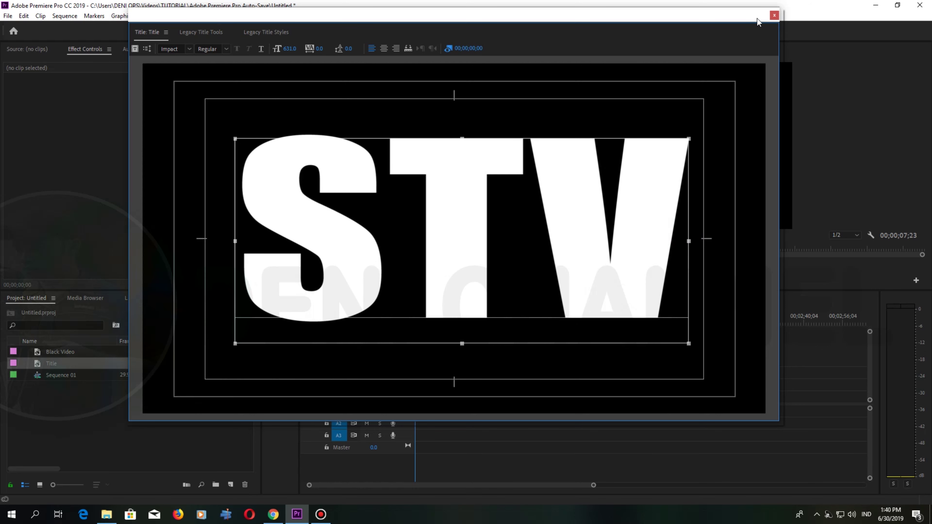
pyautogui.click(773, 17)
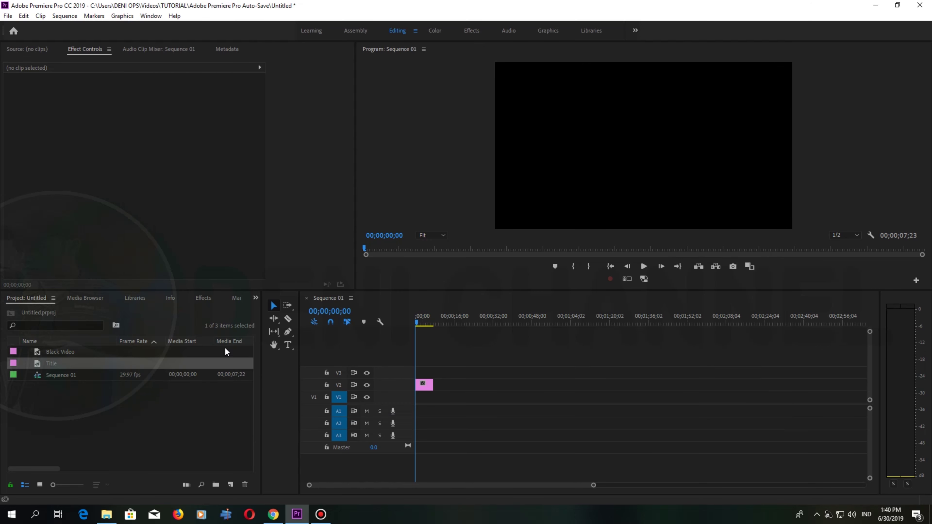
# Step: Place Title on track V3 above the Black Video clip and nest both clips as Nested Sequence 01
pyautogui.moveTo(39, 365); pyautogui.dragTo(433, 373)
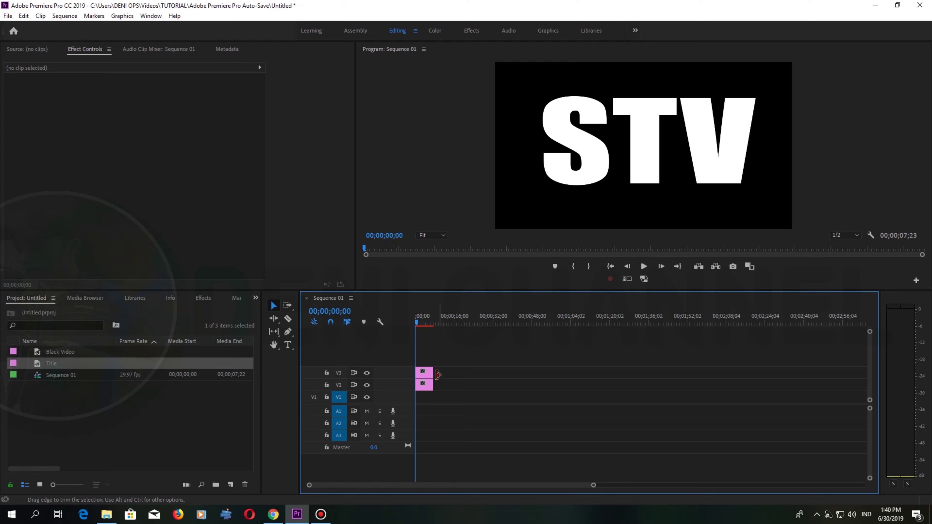
pyautogui.click(427, 385)
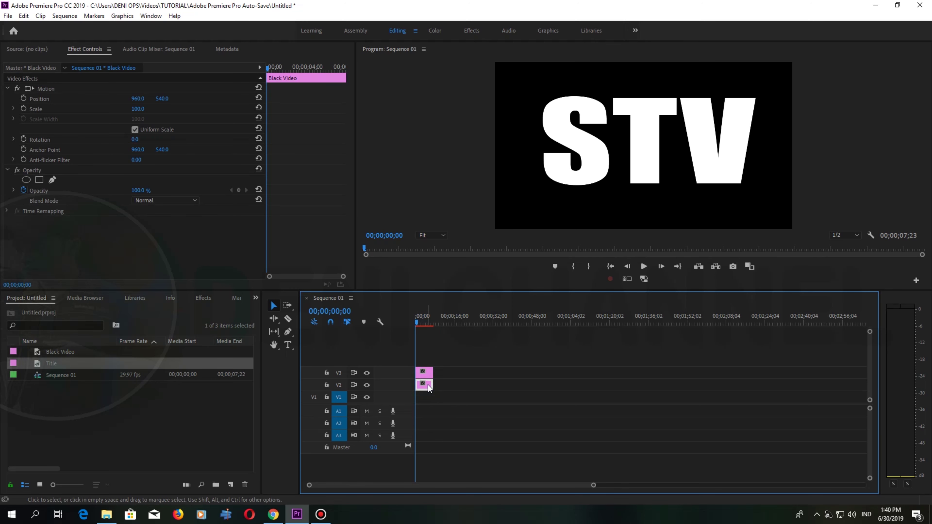
pyautogui.press('shift')
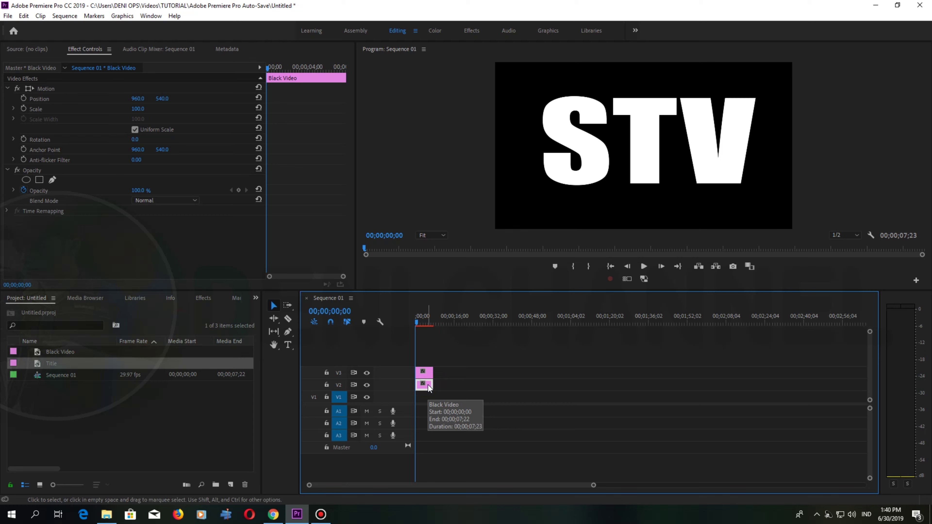
pyautogui.press('shift')
pyautogui.keyDown('shift'); pyautogui.click(426, 377); pyautogui.keyUp('shift')
pyautogui.rightClick(426, 376)
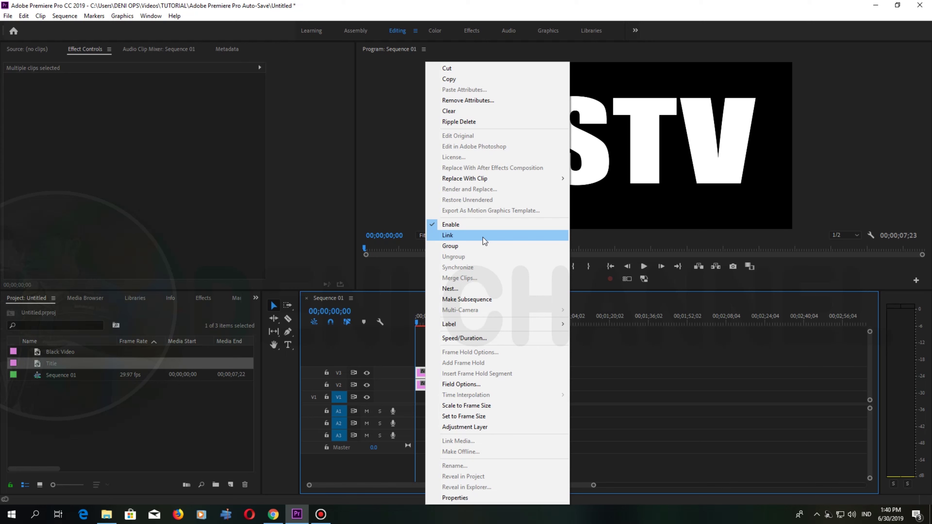
pyautogui.click(464, 290)
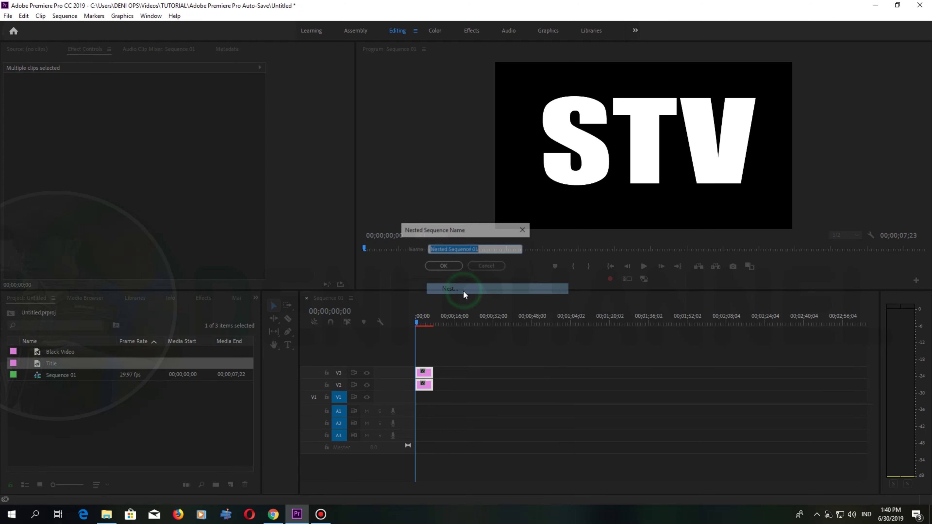
pyautogui.click(453, 266)
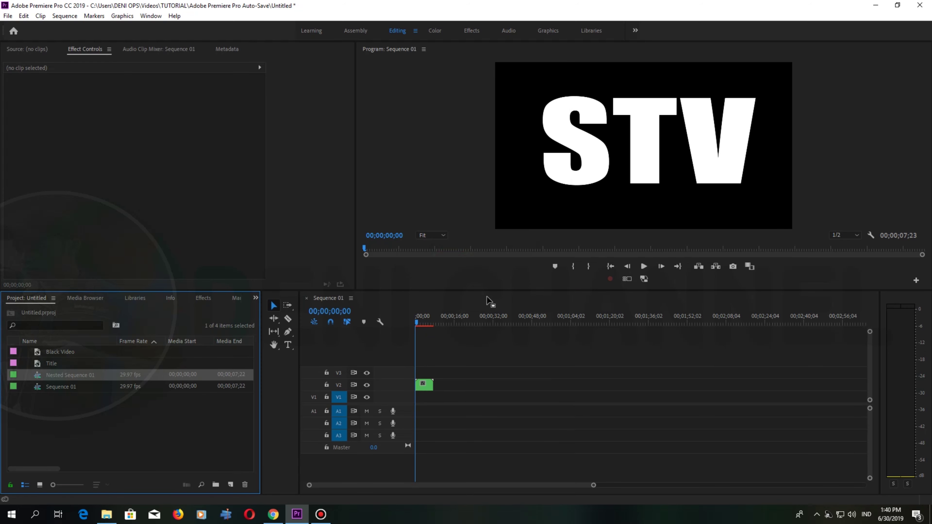
# Step: Import VIDEO 1, VIDEO 2 and VIDEO 3 from the EFFEK VIDEO folder in File Explorer into the Premiere Pro project
pyautogui.moveTo(594, 487); pyautogui.dragTo(423, 485)
pyautogui.click(106, 514)
pyautogui.moveTo(482, 88); pyautogui.dragTo(747, 63)
pyautogui.click(484, 127)
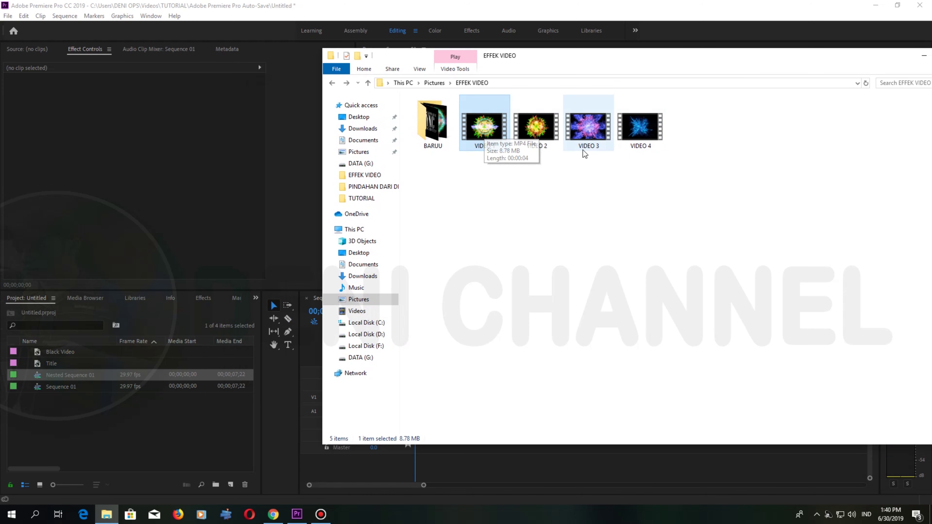
pyautogui.keyDown('ctrl'); pyautogui.click(536, 126); pyautogui.keyUp('ctrl')
pyautogui.keyDown('ctrl'); pyautogui.click(609, 128); pyautogui.keyUp('ctrl')
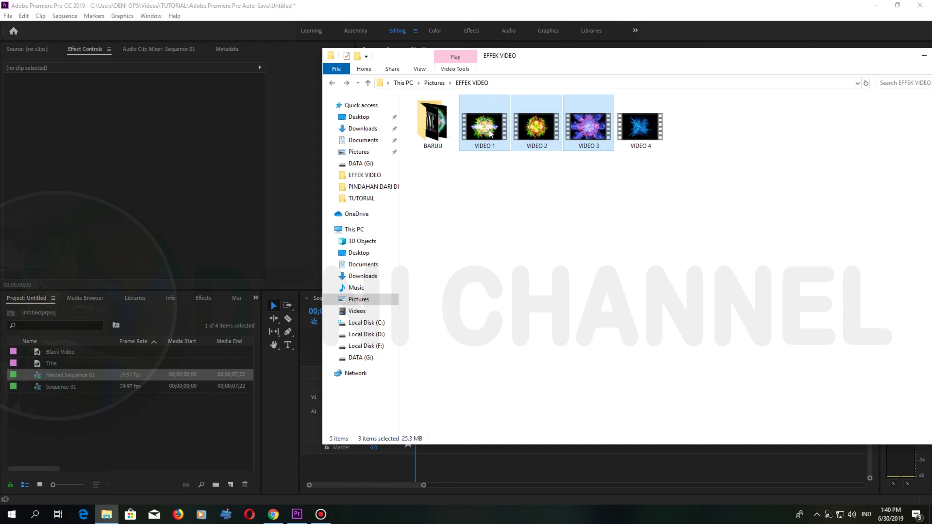
pyautogui.moveTo(484, 128); pyautogui.dragTo(76, 429)
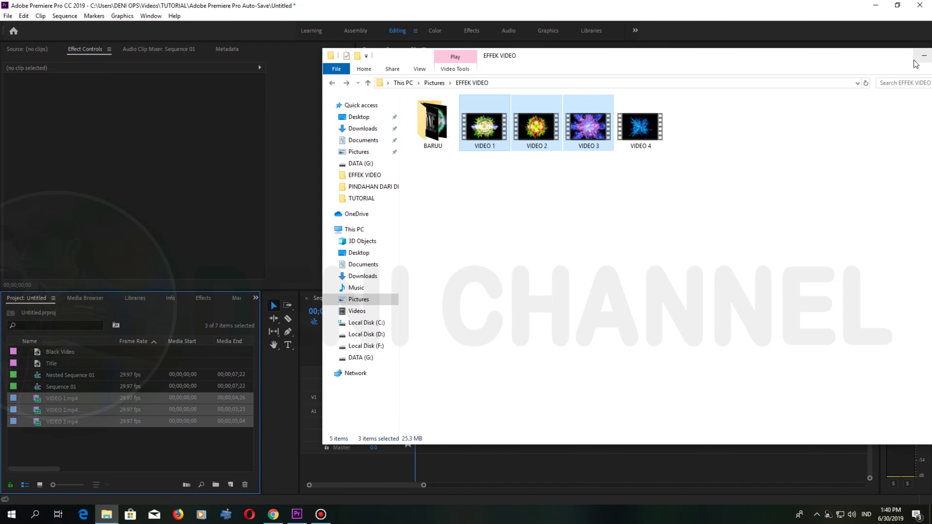
pyautogui.moveTo(915, 64); pyautogui.dragTo(745, 75)
pyautogui.click(788, 78)
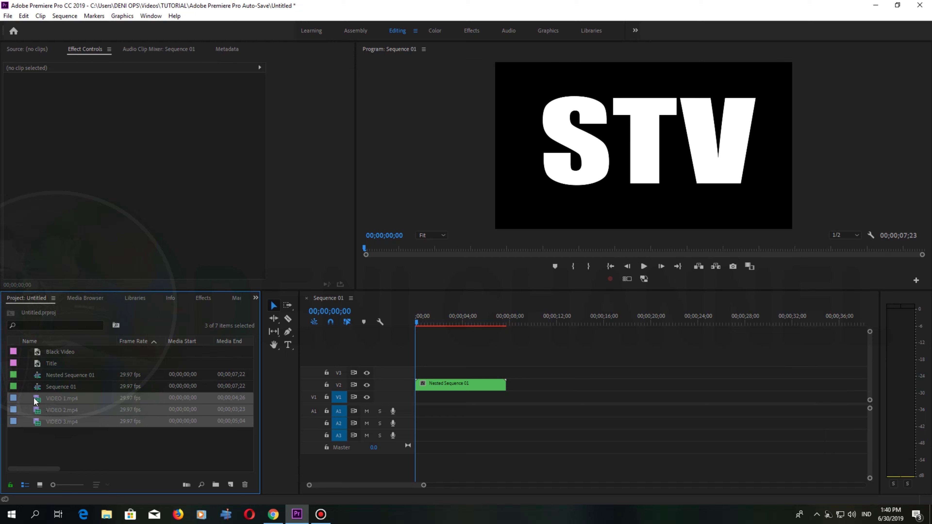
# Step: Place VIDEO 1, VIDEO 2 and VIDEO 3 end to end on track V1 at the sequence start, and make the timeline area taller
pyautogui.moveTo(35, 401); pyautogui.dragTo(399, 405)
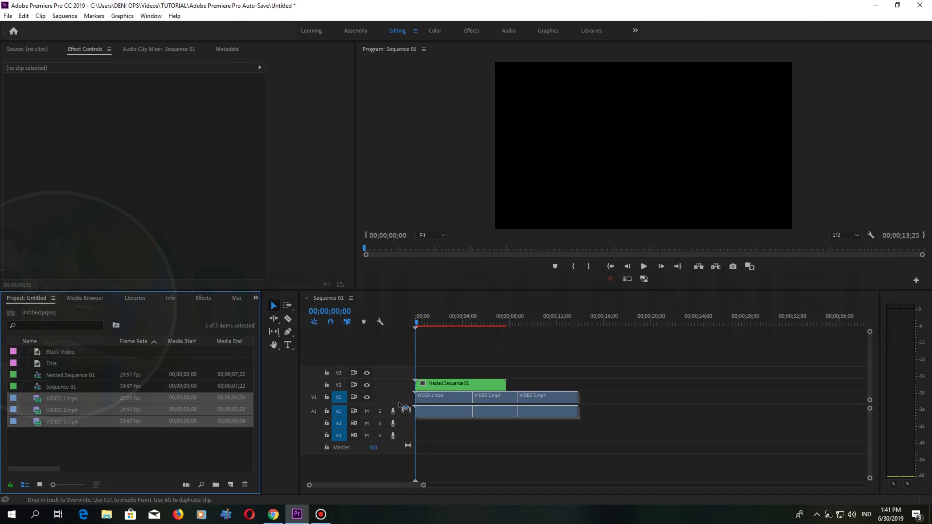
pyautogui.moveTo(399, 405); pyautogui.dragTo(401, 406)
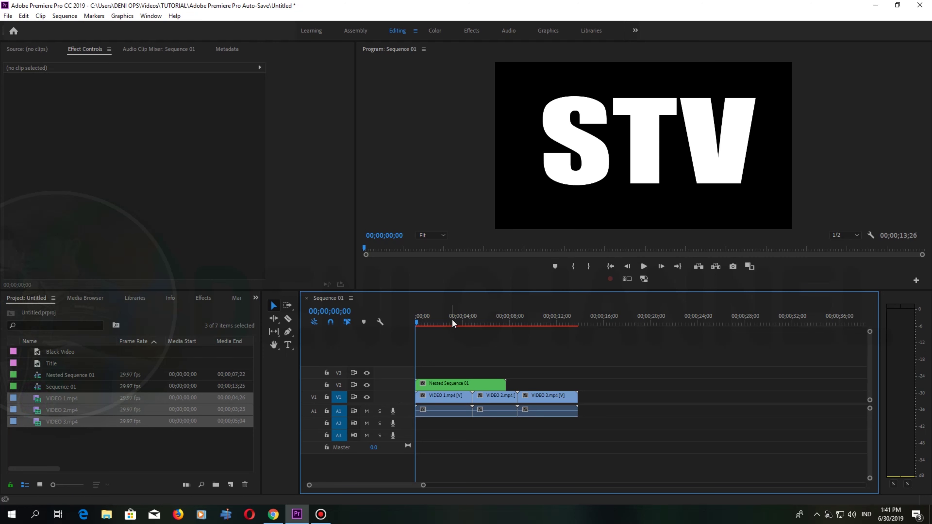
pyautogui.moveTo(447, 293); pyautogui.dragTo(458, 219)
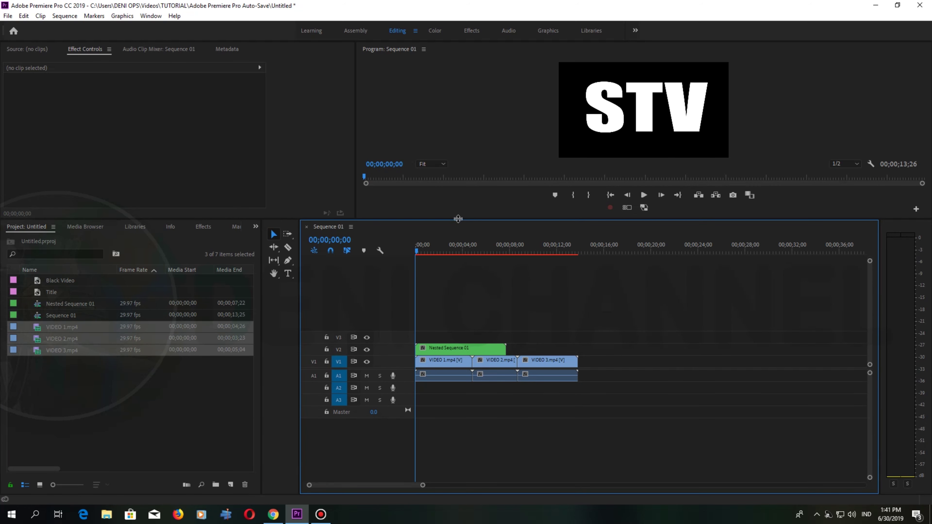
# Step: Unlink the audio of the three video clips and delete it from track A1
pyautogui.click(455, 376)
pyautogui.click(496, 375)
pyautogui.click(539, 376)
pyautogui.click(626, 388)
pyautogui.moveTo(612, 382); pyautogui.dragTo(437, 374)
pyautogui.rightClick(437, 373)
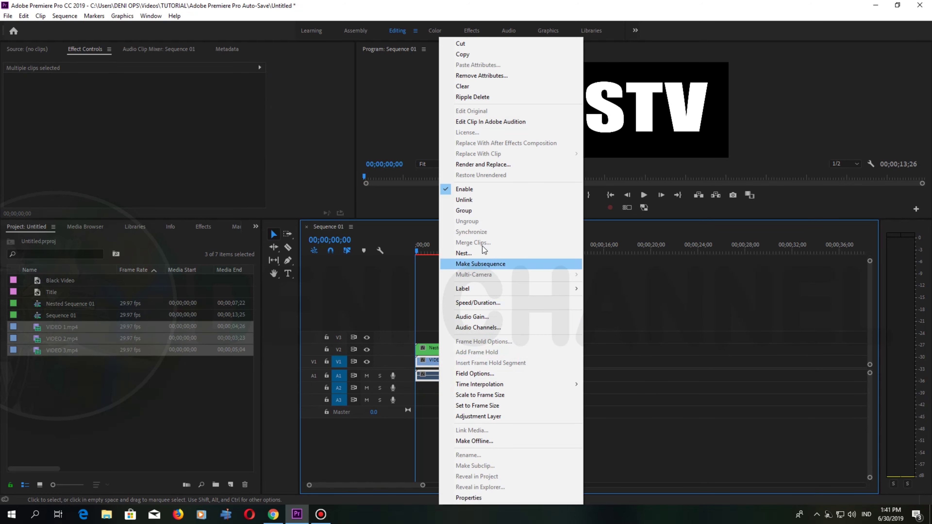
pyautogui.click(474, 200)
pyautogui.moveTo(603, 381); pyautogui.dragTo(447, 387)
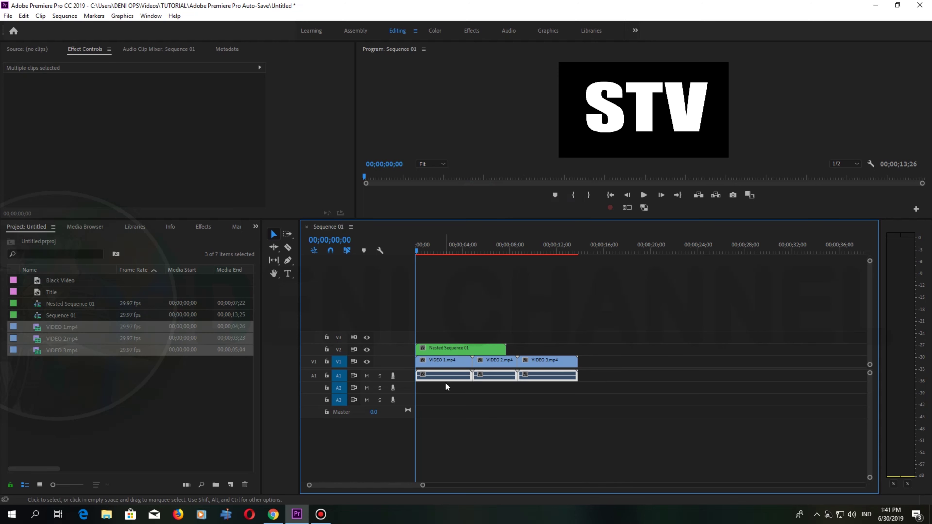
pyautogui.press('Delete')
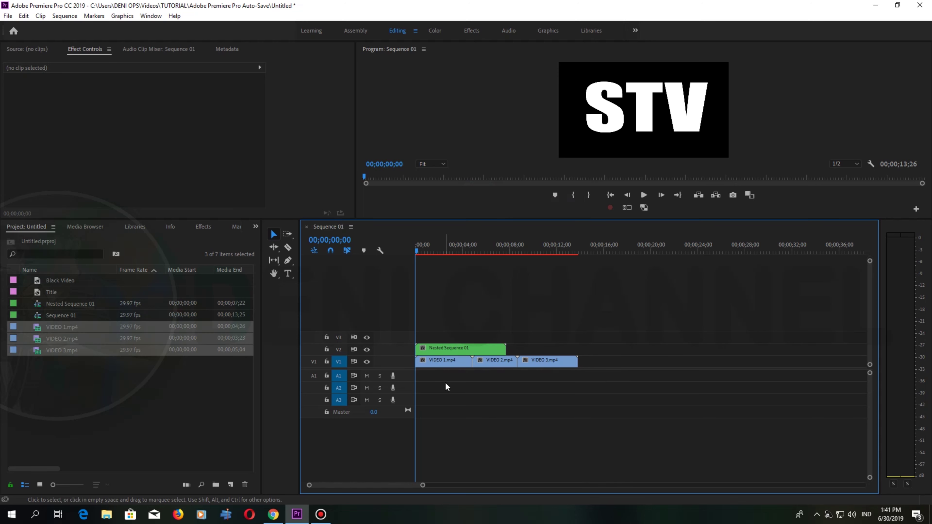
pyautogui.click(498, 365)
pyautogui.moveTo(498, 363); pyautogui.dragTo(438, 375)
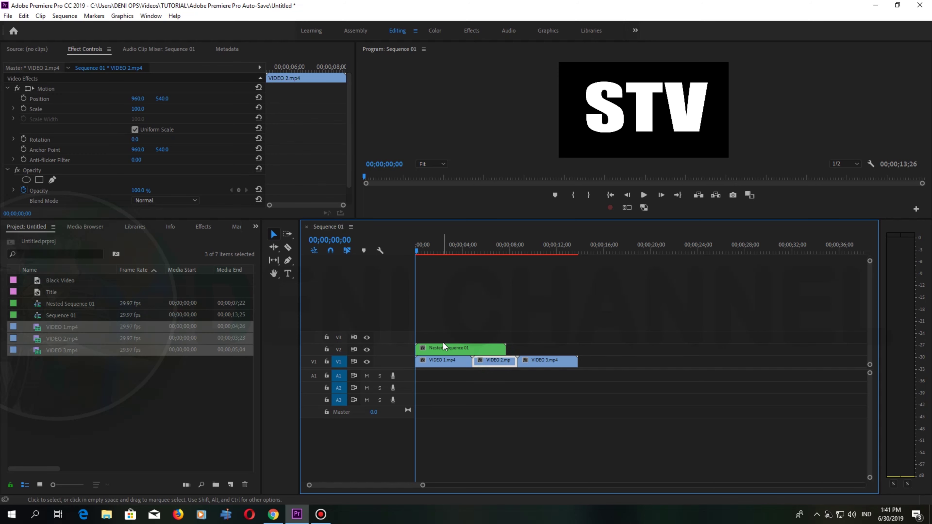
pyautogui.click(432, 333)
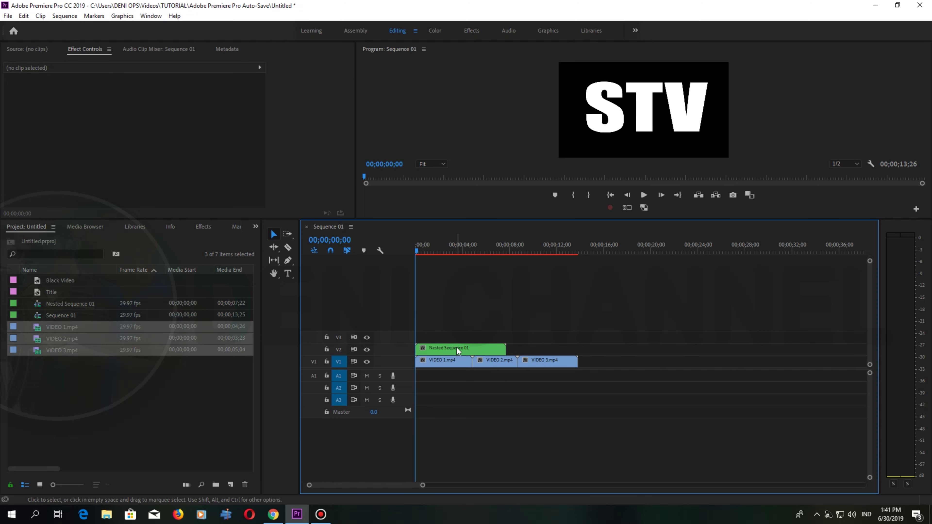
# Step: Add two more video tracks, V4 and V5, above V3 in Sequence 01
pyautogui.rightClick(405, 338)
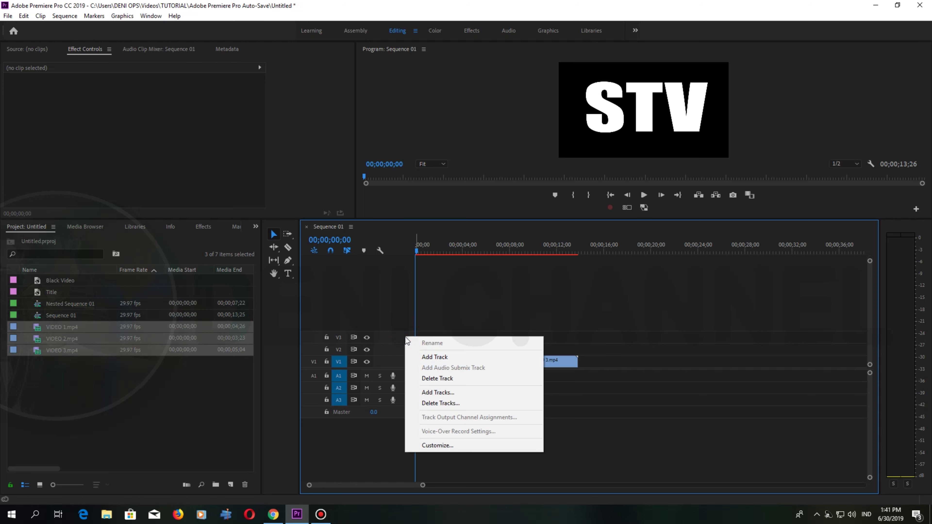
pyautogui.click(444, 359)
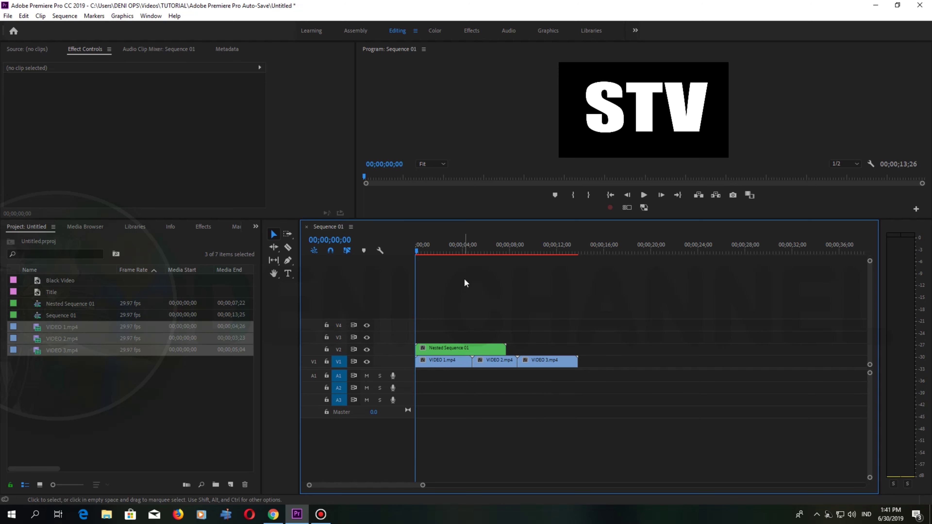
pyautogui.rightClick(407, 330)
pyautogui.click(418, 343)
# Step: Stack the clips at the sequence start: Nested Sequence 01 on V5, VIDEO 1 on V4, VIDEO 2 on V3 and VIDEO 3 on V2
pyautogui.moveTo(458, 351); pyautogui.dragTo(455, 314)
pyautogui.moveTo(455, 362); pyautogui.dragTo(456, 325)
pyautogui.moveTo(488, 363); pyautogui.dragTo(431, 338)
pyautogui.moveTo(529, 367); pyautogui.dragTo(427, 349)
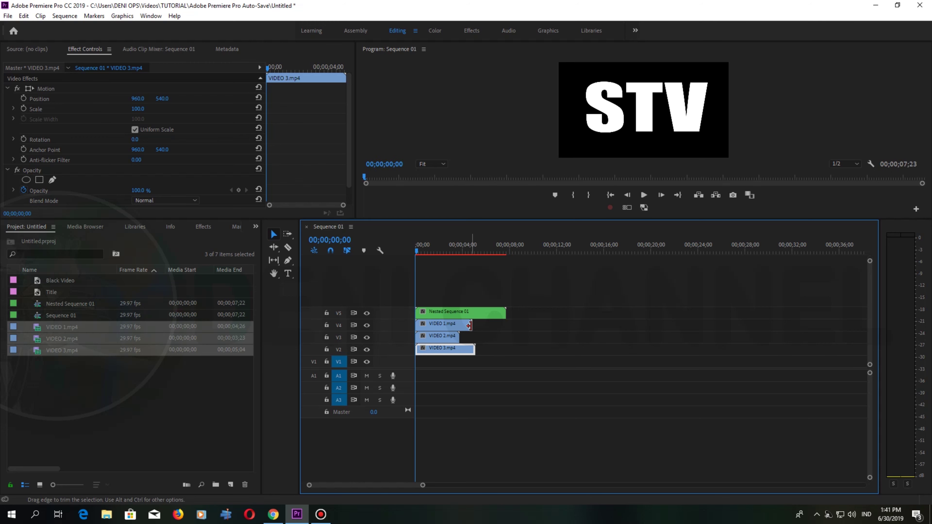
# Step: Trim VIDEO 1 and VIDEO 3 to end level with VIDEO 2, and select Nested Sequence 01 on V5
pyautogui.moveTo(474, 329); pyautogui.dragTo(459, 348)
pyautogui.click(473, 312)
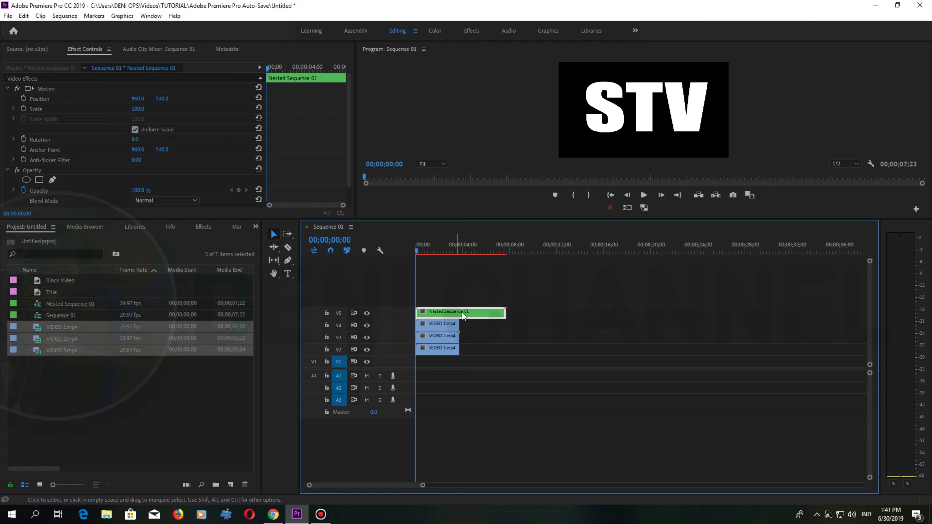
# Step: Set the opacity blend mode of Nested Sequence 01 to Multiply
pyautogui.click(348, 97)
pyautogui.scroll(-1, 348, 95)
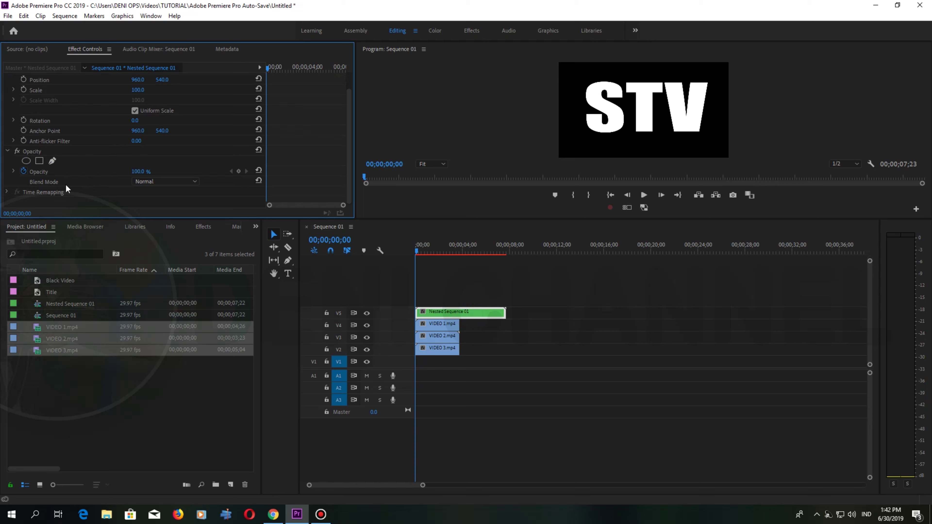
pyautogui.click(196, 183)
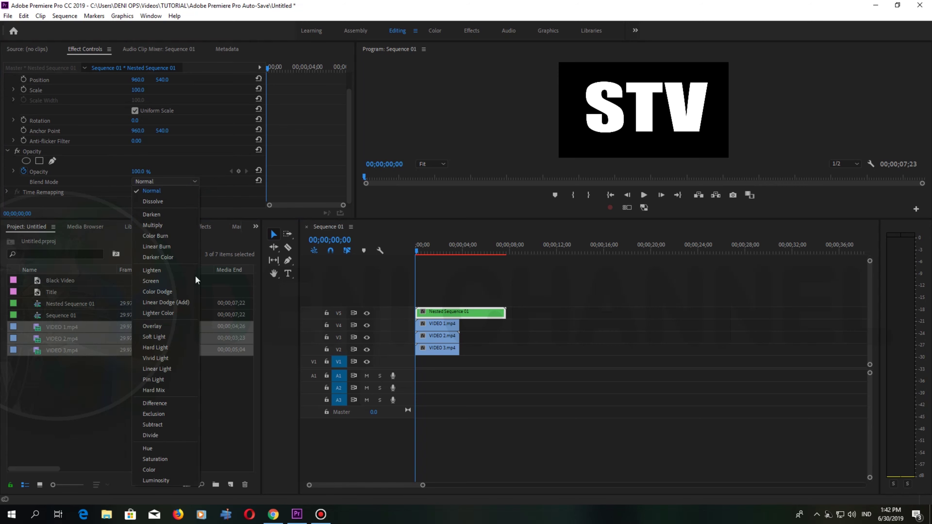
pyautogui.click(168, 225)
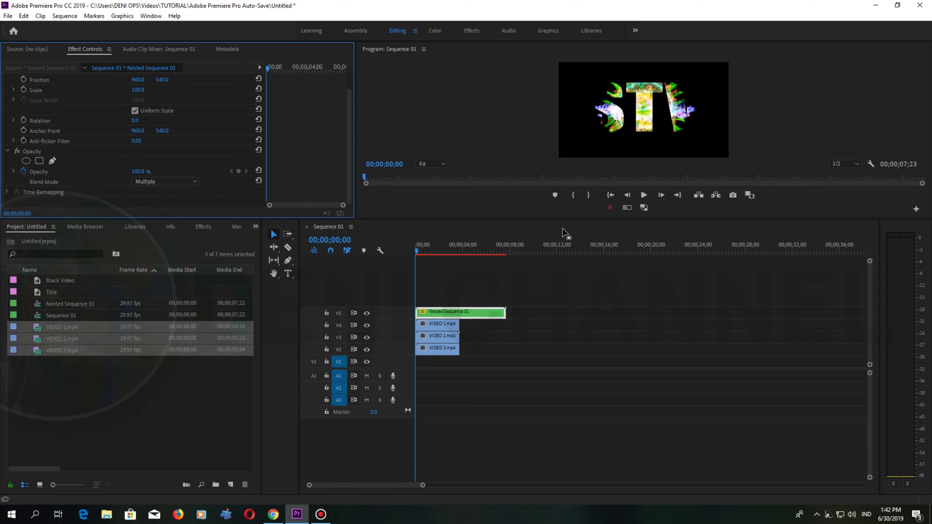
# Step: Scale VIDEO 1 on V4 to 73 and set its position to 513, 540 so it sits behind the letter S
pyautogui.moveTo(423, 485); pyautogui.dragTo(366, 485)
pyautogui.click(460, 325)
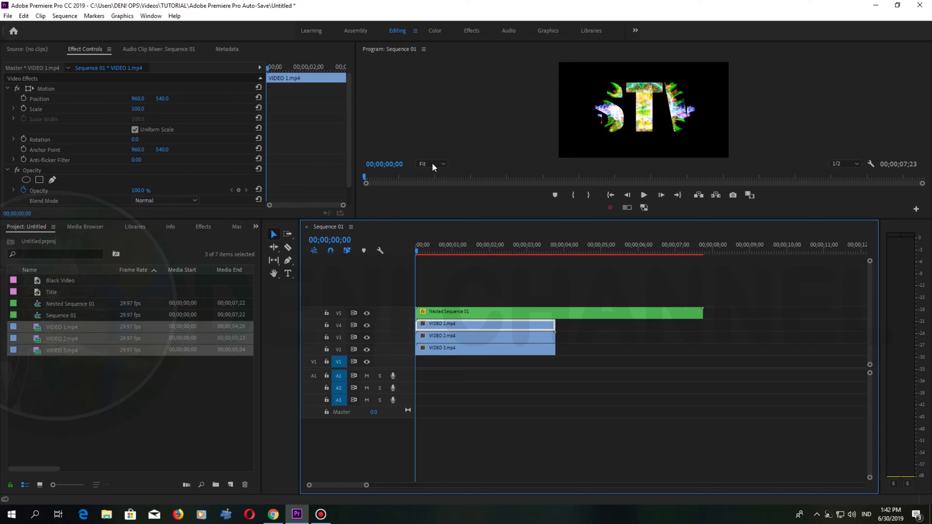
pyautogui.moveTo(142, 111); pyautogui.dragTo(66, 102)
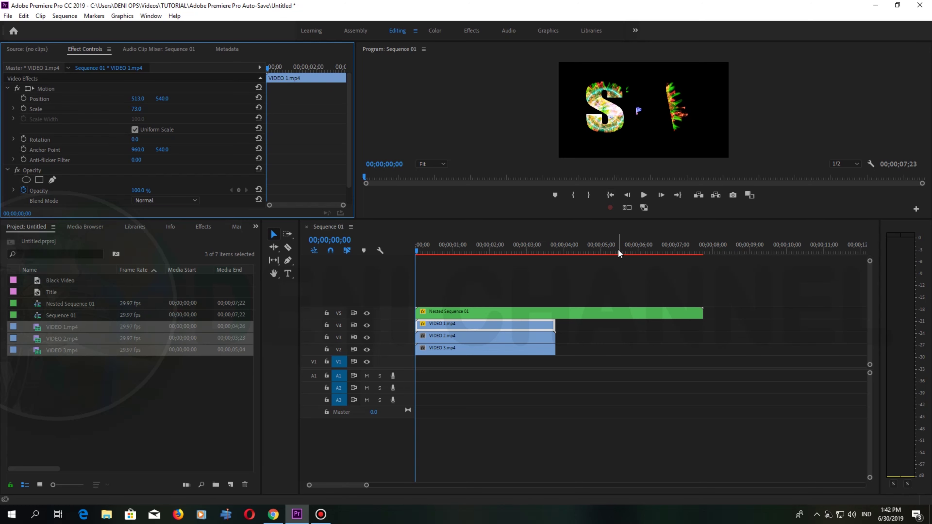
# Step: Enlarge the program monitor and draw a closed freeform opacity mask on VIDEO 1 around the letter S
pyautogui.moveTo(617, 219); pyautogui.dragTo(619, 253)
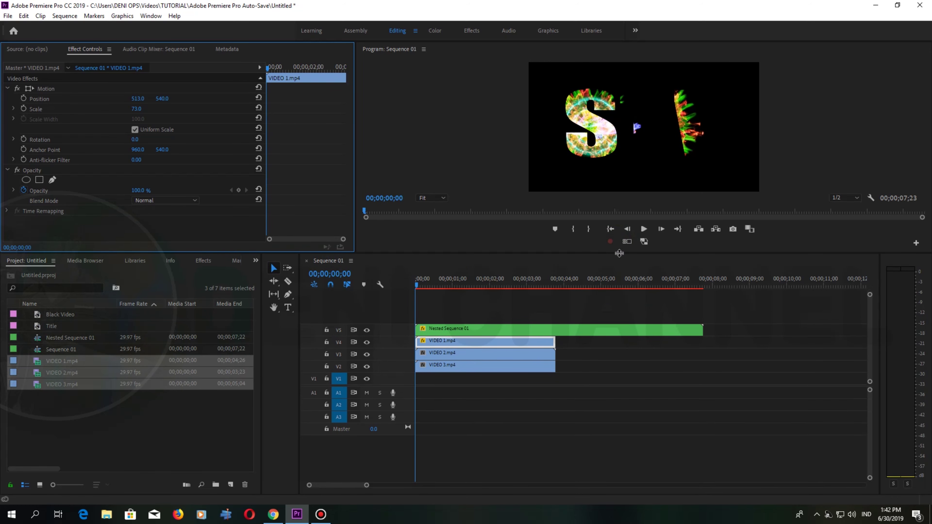
pyautogui.click(53, 180)
pyautogui.click(586, 174)
pyautogui.click(561, 158)
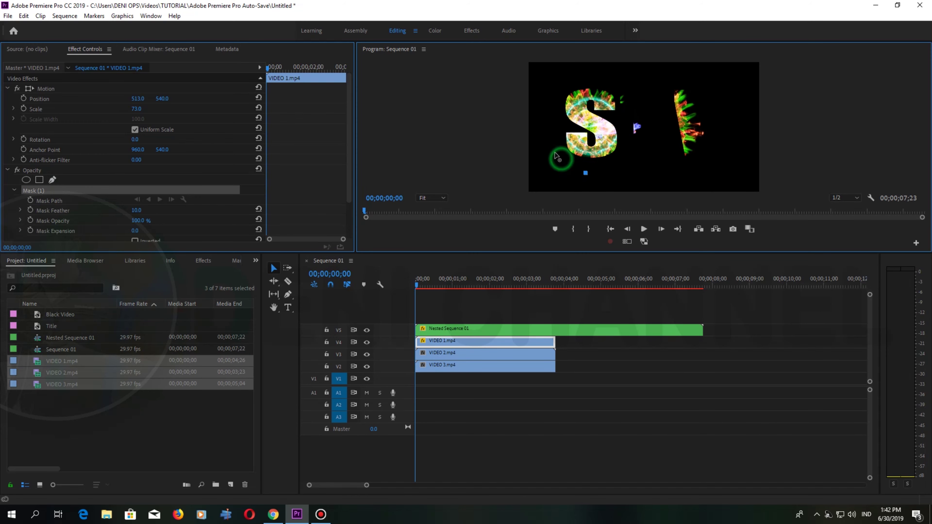
pyautogui.click(551, 129)
pyautogui.click(551, 94)
pyautogui.click(564, 77)
pyautogui.click(593, 71)
pyautogui.click(620, 72)
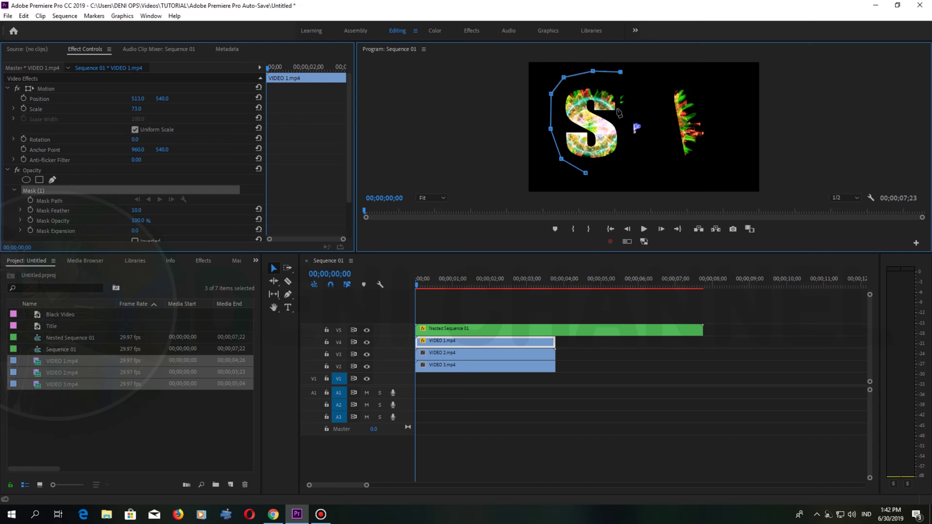
pyautogui.click(618, 112)
pyautogui.click(623, 130)
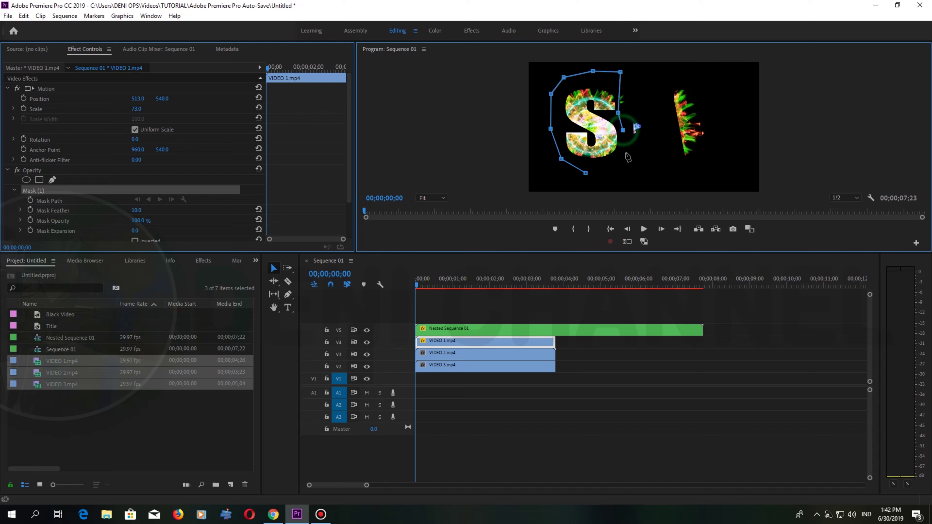
pyautogui.click(623, 163)
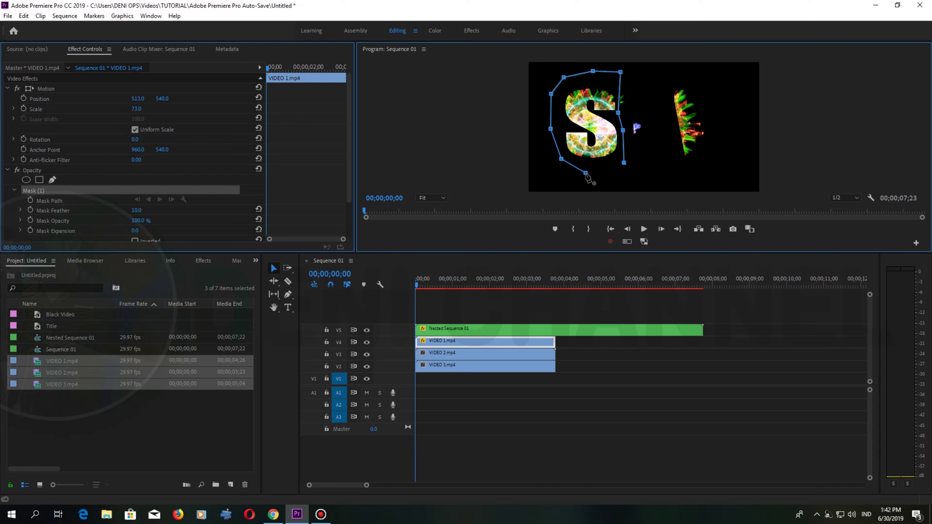
pyautogui.moveTo(586, 173); pyautogui.dragTo(567, 176)
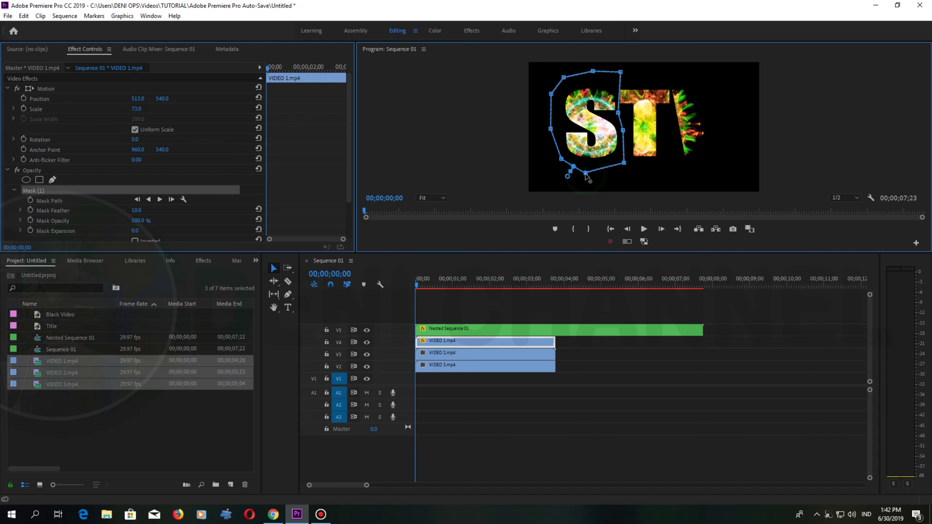
# Step: Set the scale of VIDEO 2 on V3 to 84
pyautogui.click(505, 357)
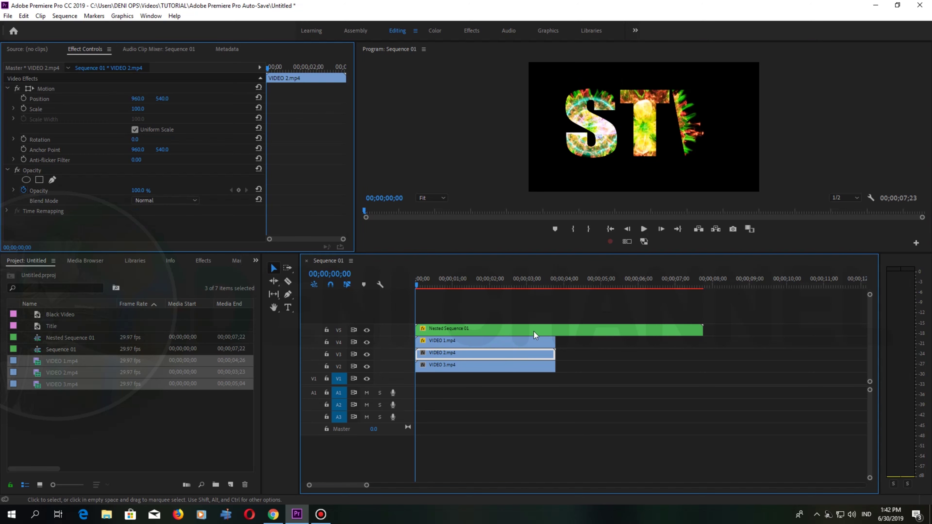
pyautogui.click(366, 343)
pyautogui.click(367, 342)
pyautogui.moveTo(138, 108)
pyautogui.mouseDown()
pyautogui.moveTo(116, 110)
pyautogui.moveTo(142, 117)
pyautogui.mouseUp()
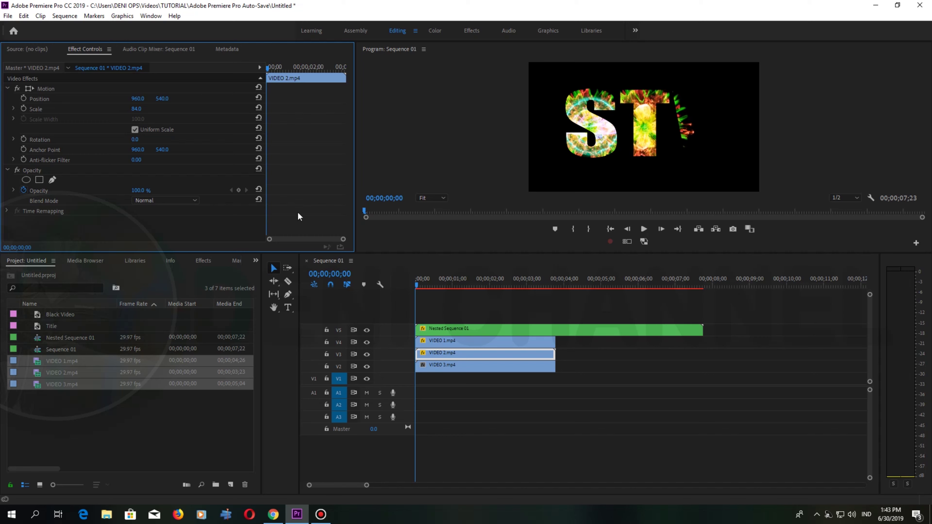
# Step: Draw a closed freeform opacity mask on VIDEO 2 around the letter T
pyautogui.click(52, 179)
pyautogui.click(626, 164)
pyautogui.click(626, 134)
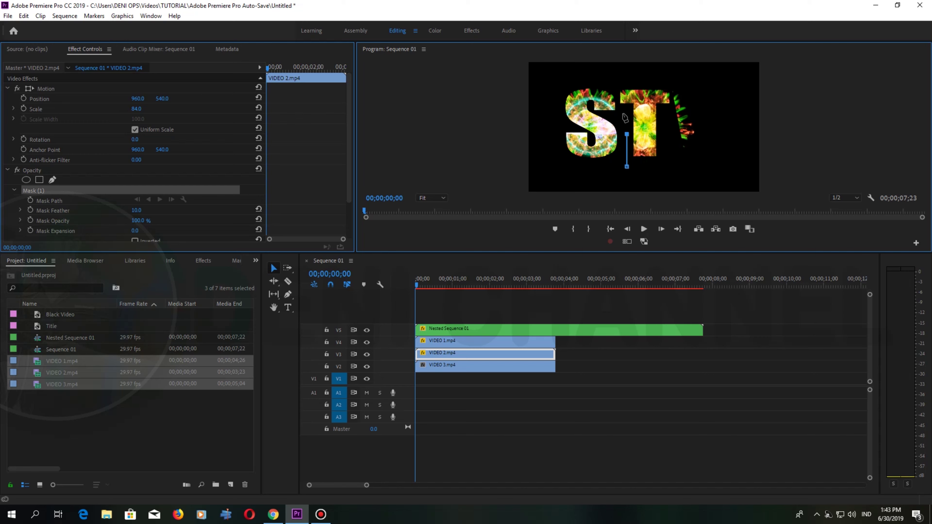
pyautogui.click(617, 91)
pyautogui.click(629, 75)
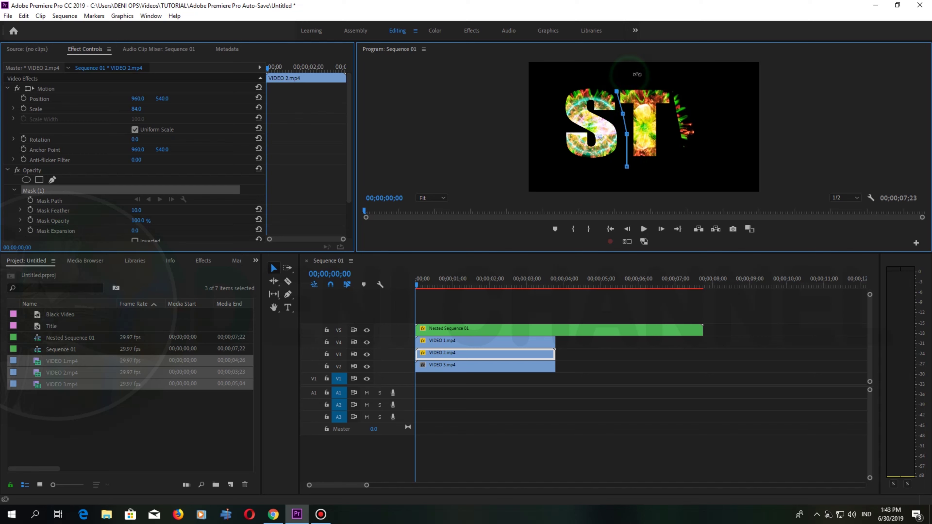
pyautogui.click(651, 74)
pyautogui.click(670, 75)
pyautogui.click(667, 109)
pyautogui.click(670, 107)
pyautogui.click(670, 150)
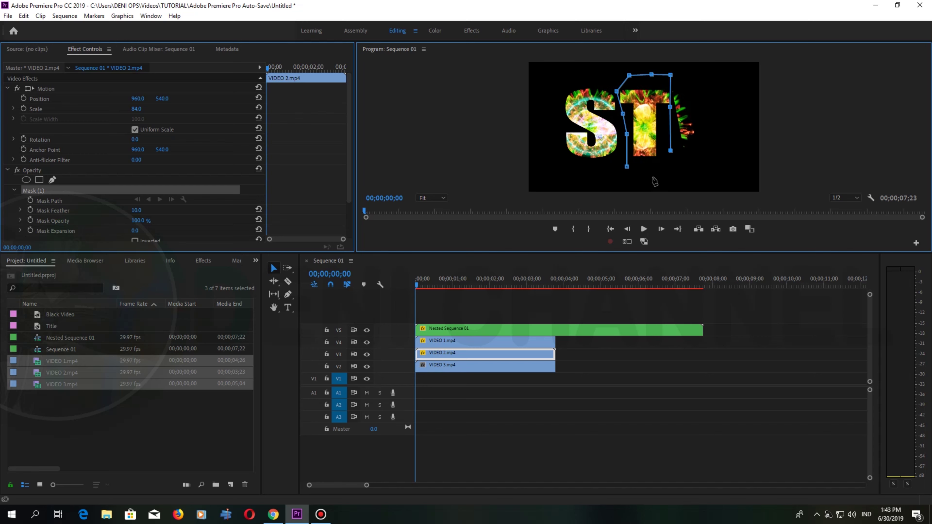
pyautogui.click(627, 167)
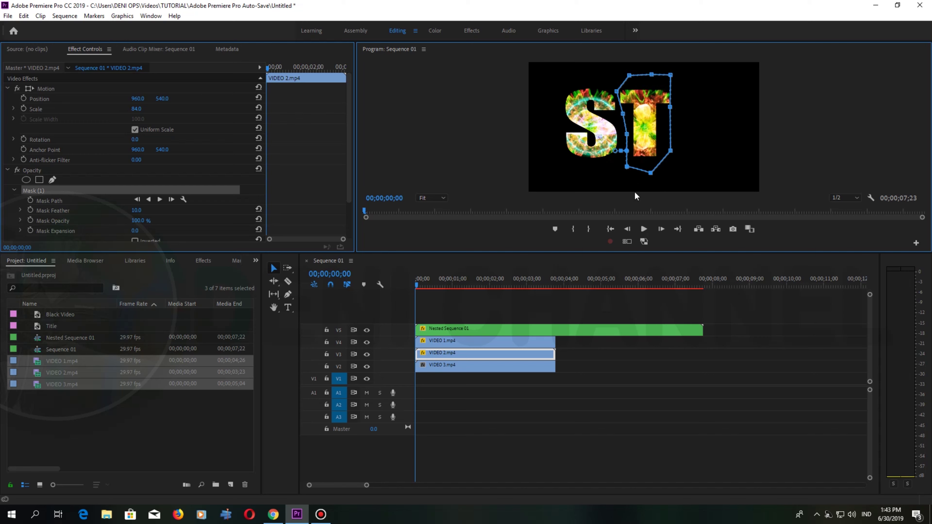
# Step: Scale VIDEO 3 on V2 to 397 and set its position to 970, 651 to fill the letter V
pyautogui.click(507, 364)
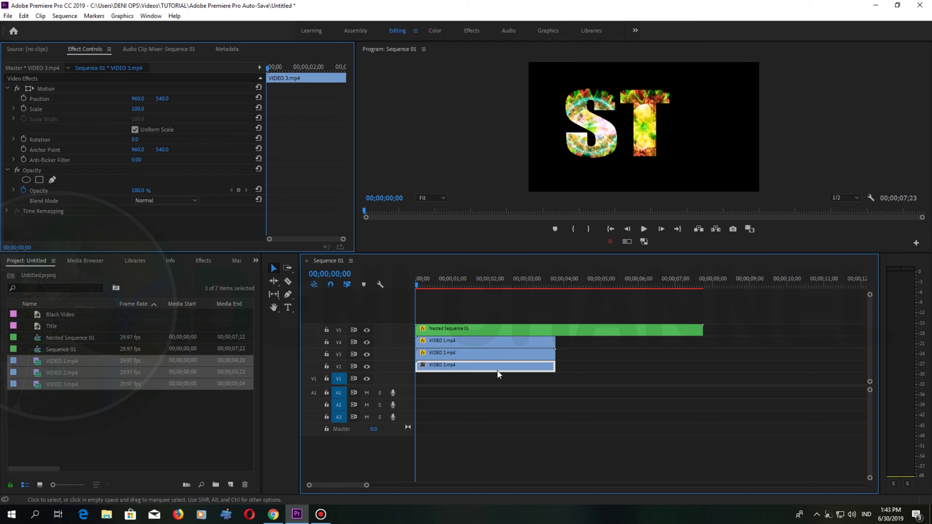
pyautogui.moveTo(135, 109); pyautogui.dragTo(244, 112)
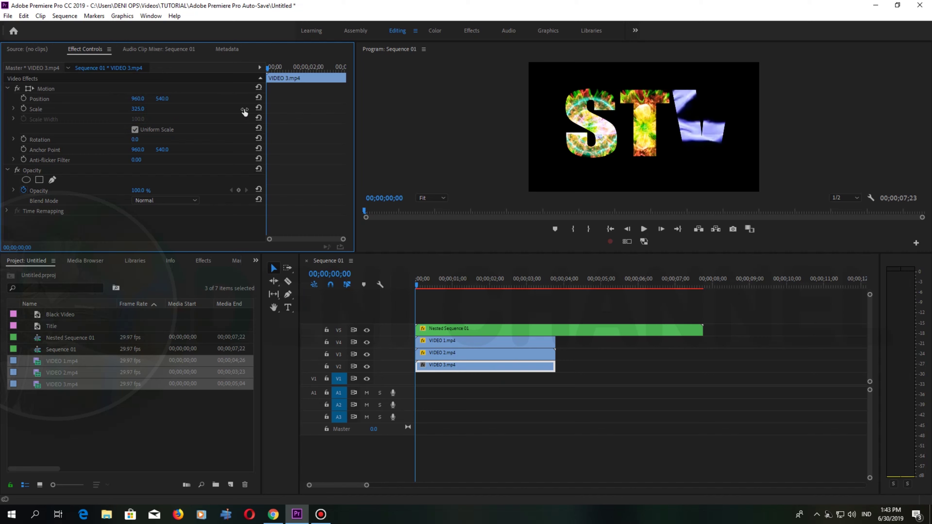
pyautogui.moveTo(163, 98); pyautogui.dragTo(189, 99)
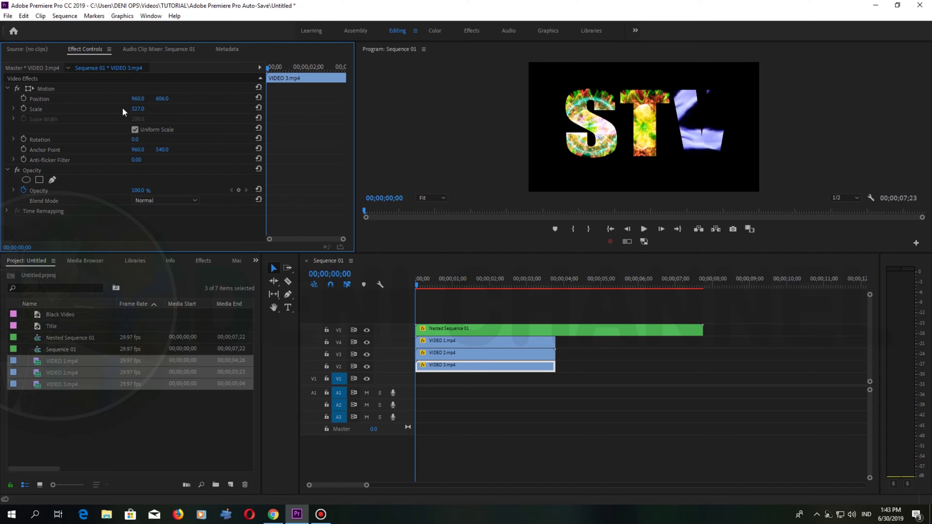
pyautogui.moveTo(135, 101); pyautogui.dragTo(171, 109)
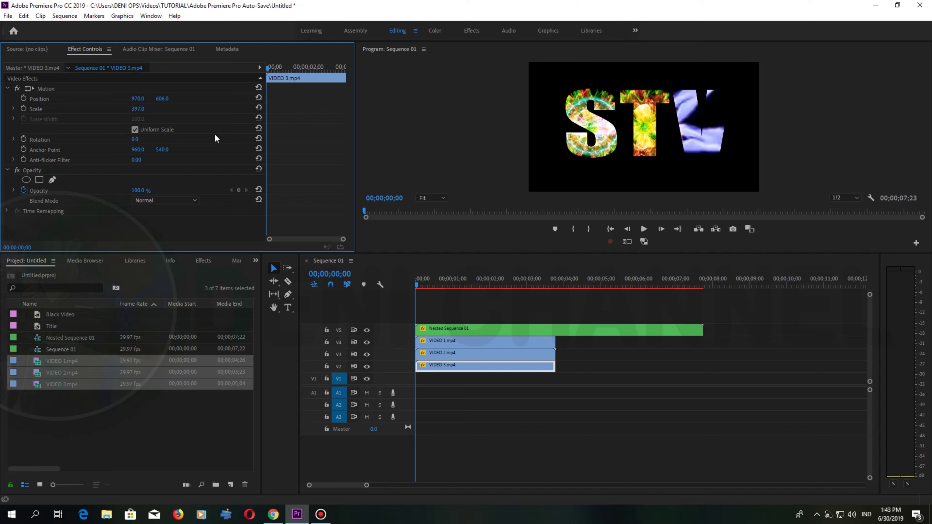
pyautogui.moveTo(160, 101); pyautogui.dragTo(182, 97)
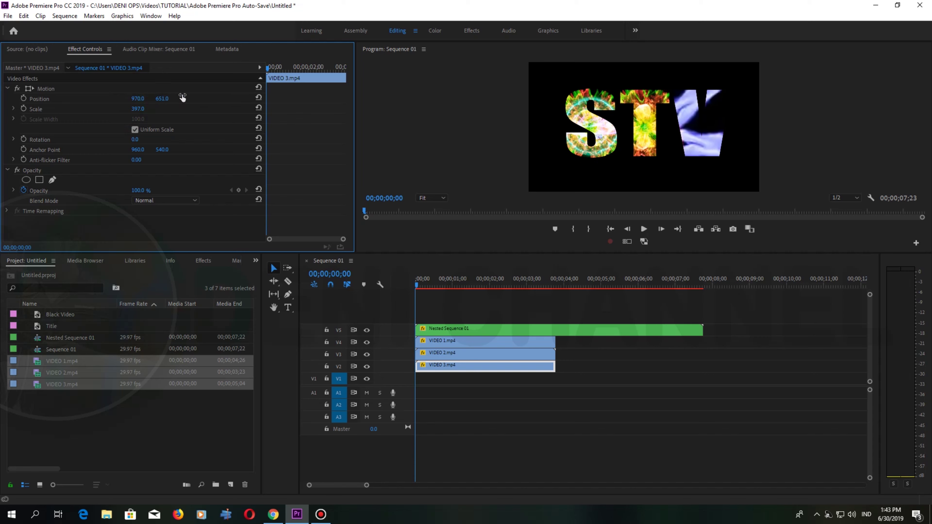
# Step: Draw a closed freeform opacity mask on VIDEO 3 around the letter V
pyautogui.click(56, 180)
pyautogui.click(675, 170)
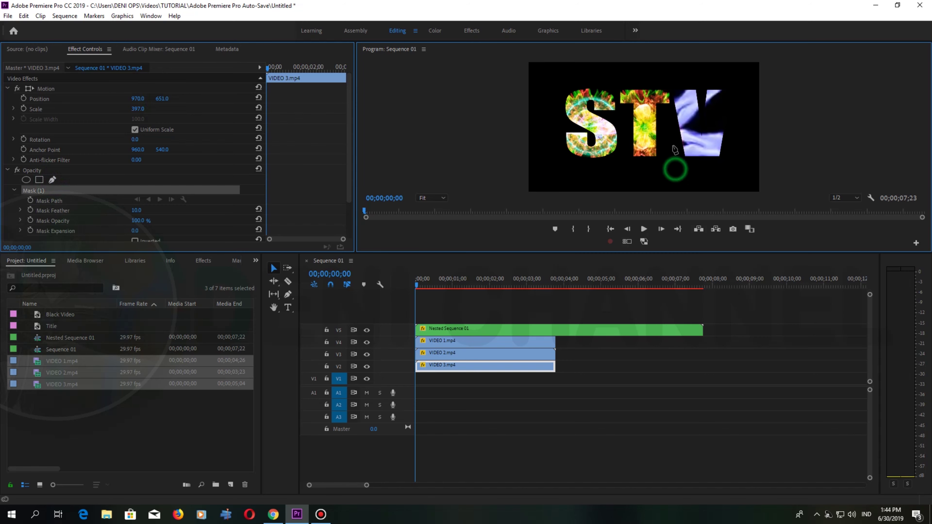
pyautogui.click(670, 131)
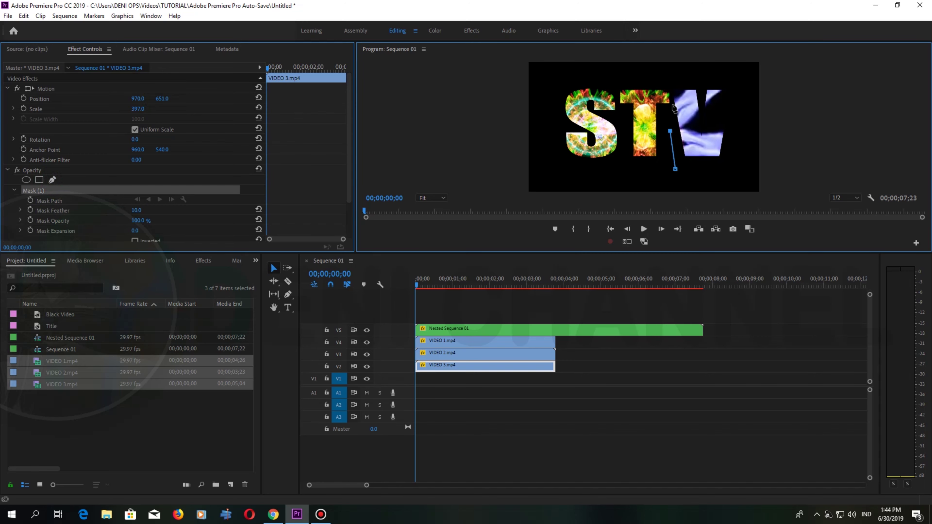
pyautogui.click(673, 104)
pyautogui.click(672, 80)
pyautogui.click(693, 77)
pyautogui.click(732, 74)
pyautogui.click(739, 102)
pyautogui.click(735, 166)
pyautogui.click(676, 170)
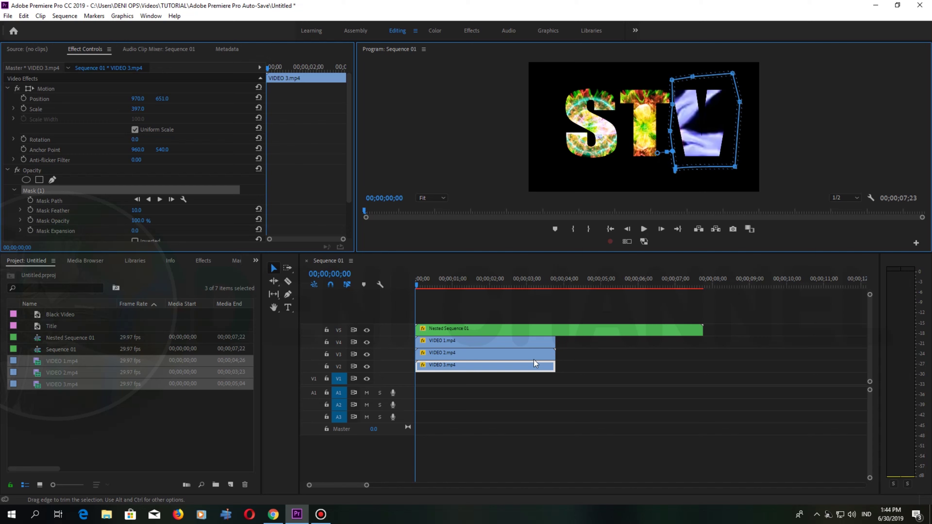
# Step: Trim Nested Sequence 01 on V5 to end level with the three video clips below it
pyautogui.click(519, 354)
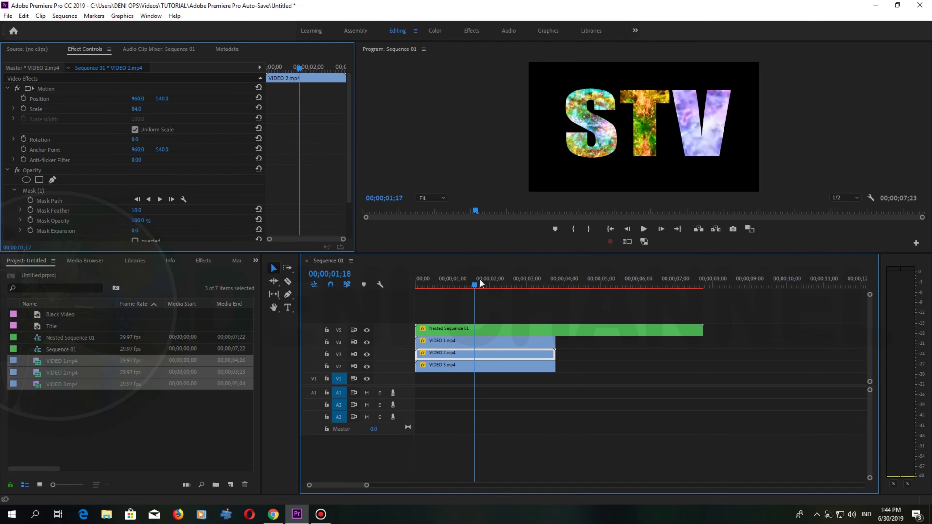
pyautogui.moveTo(701, 330); pyautogui.dragTo(556, 328)
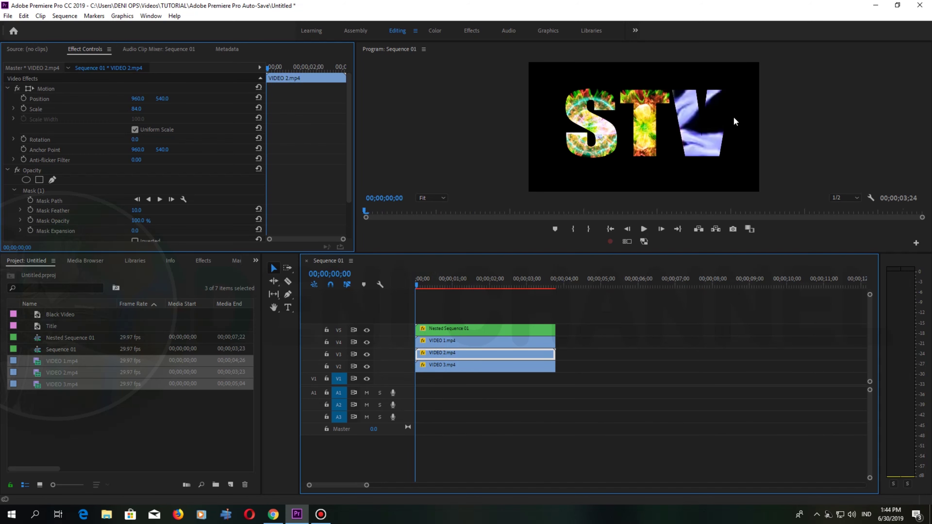
# Step: Play back the STV composition in a maximized program monitor, stop it, and restore the normal panel layout
pyautogui.click(274, 514)
pyautogui.click(616, 151)
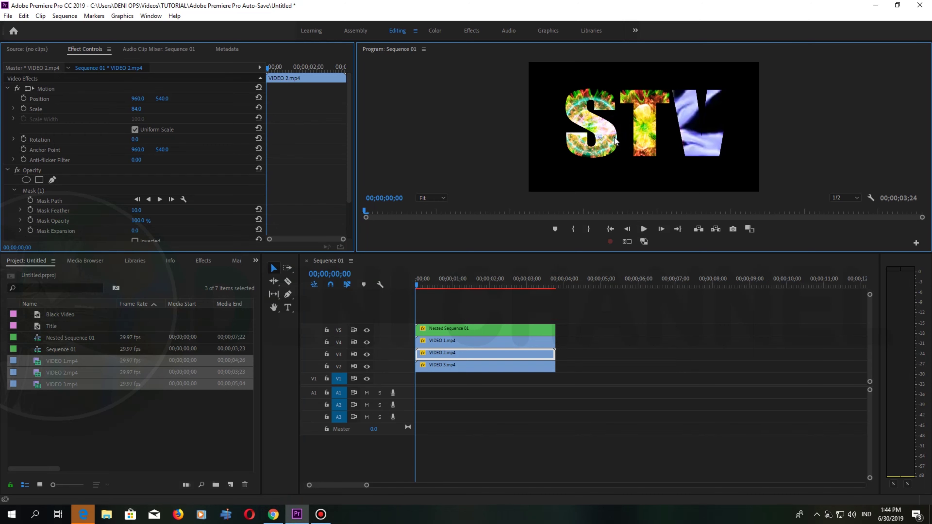
pyautogui.press('`')
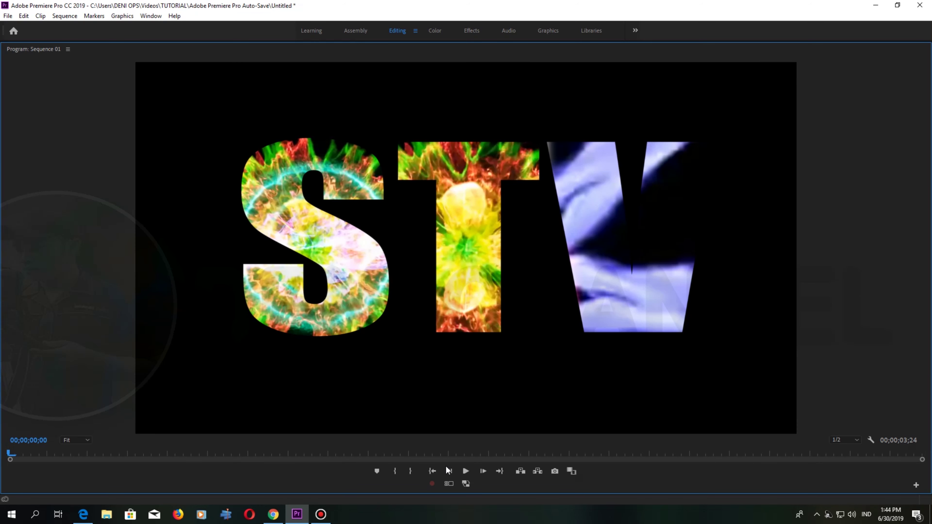
pyautogui.click(465, 471)
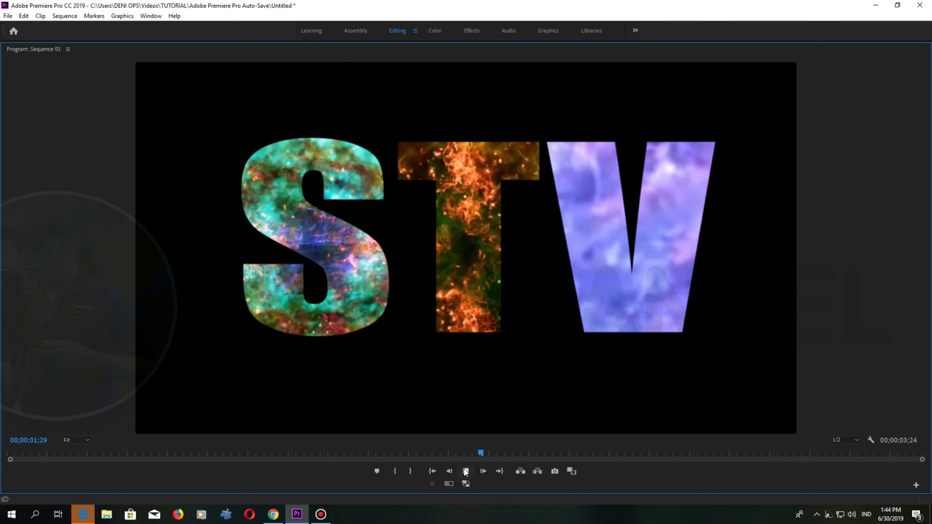
pyautogui.click(465, 471)
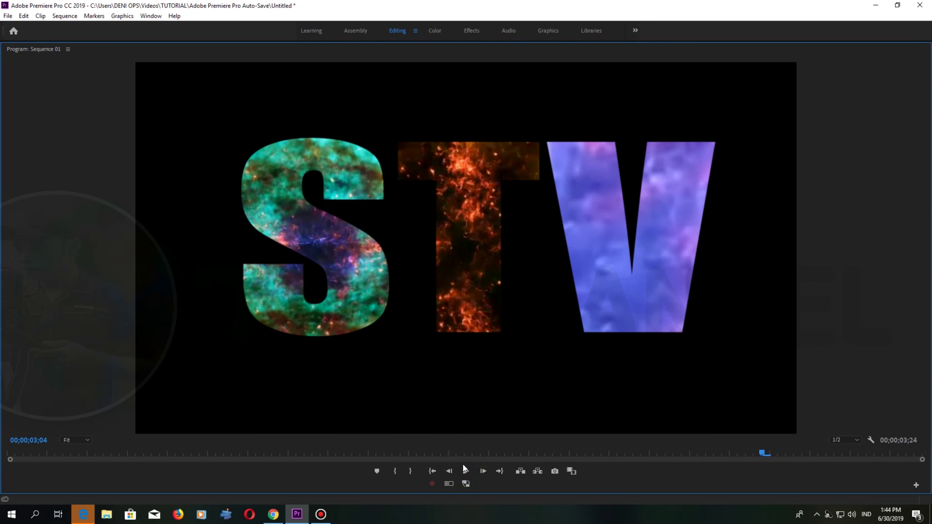
pyautogui.press('`')
# Step: Render the previews of Sequence 01 from the start, play them back, and return the playhead to the beginning
pyautogui.moveTo(530, 285); pyautogui.dragTo(386, 290)
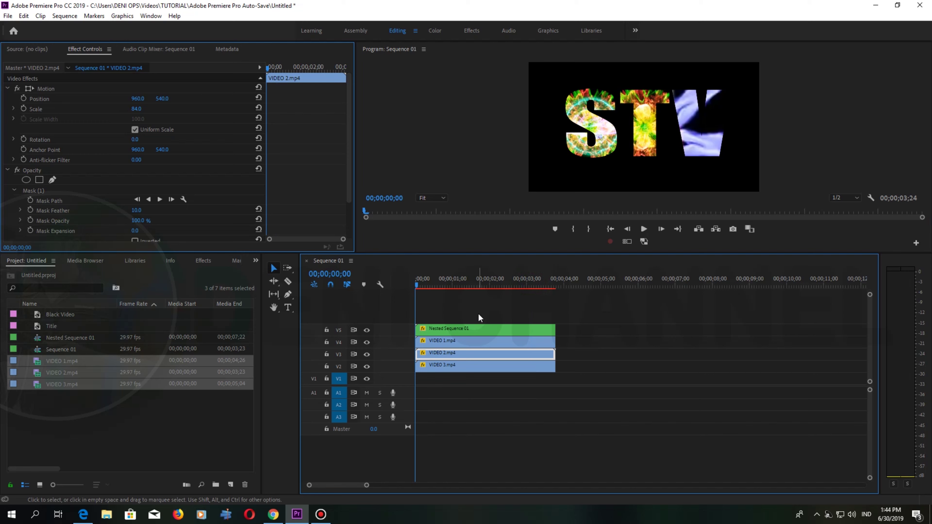
pyautogui.press('Return')
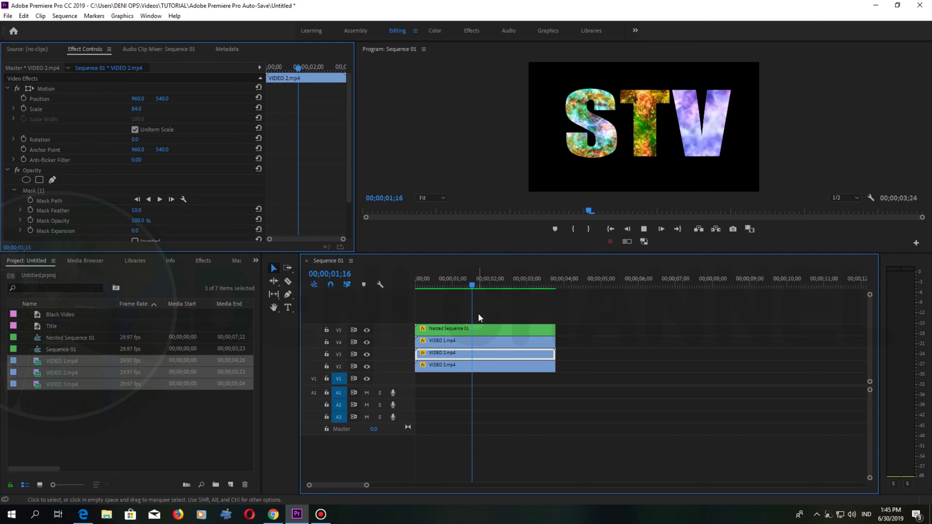
pyautogui.press('space')
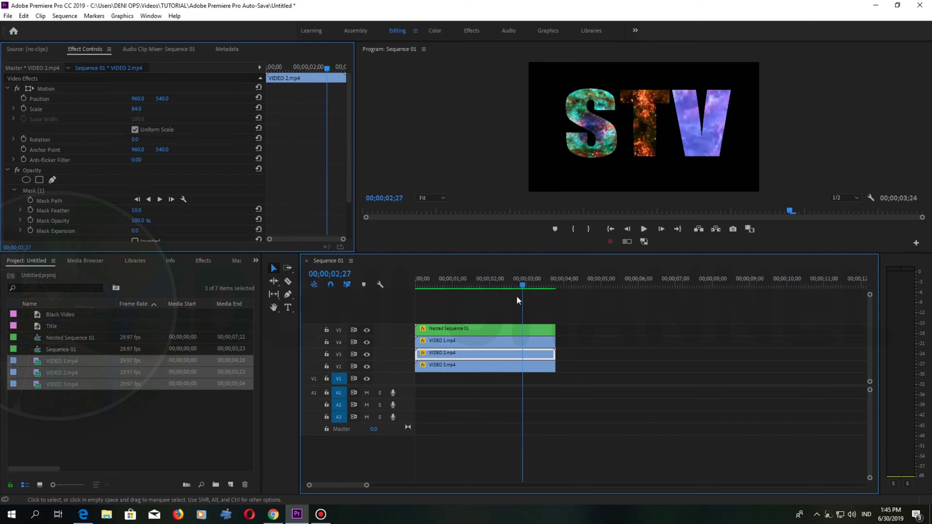
pyautogui.moveTo(523, 286); pyautogui.dragTo(396, 285)
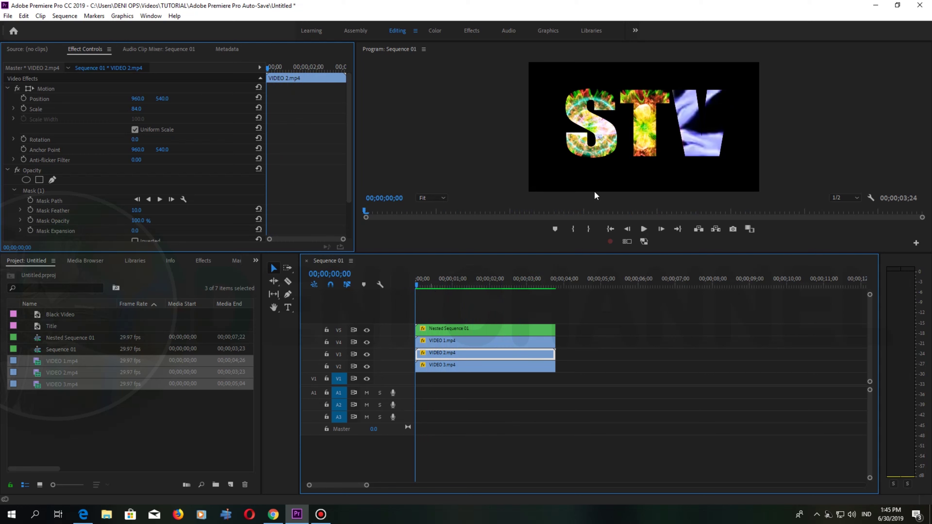
# Step: Play back the STV composition in a maximized program monitor, restore the panel layout, and return the playhead to the sequence start
pyautogui.click(638, 149)
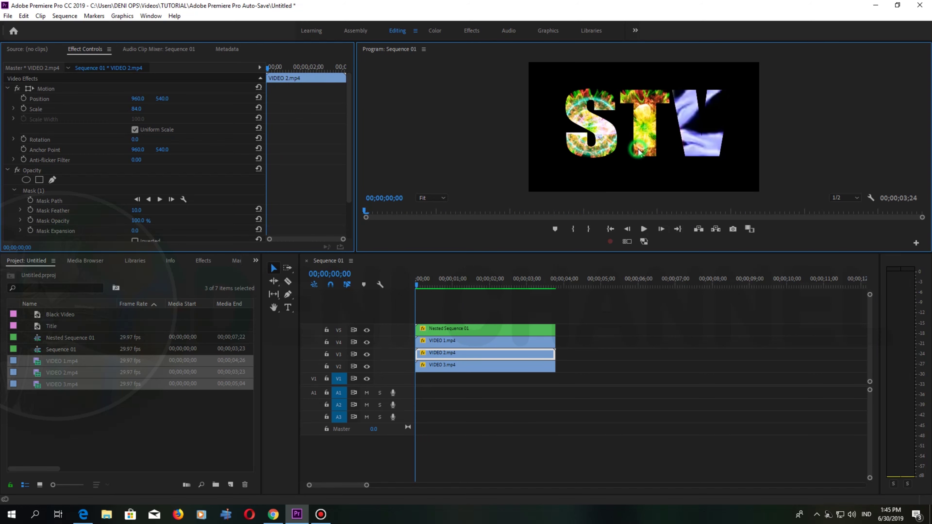
pyautogui.press('`')
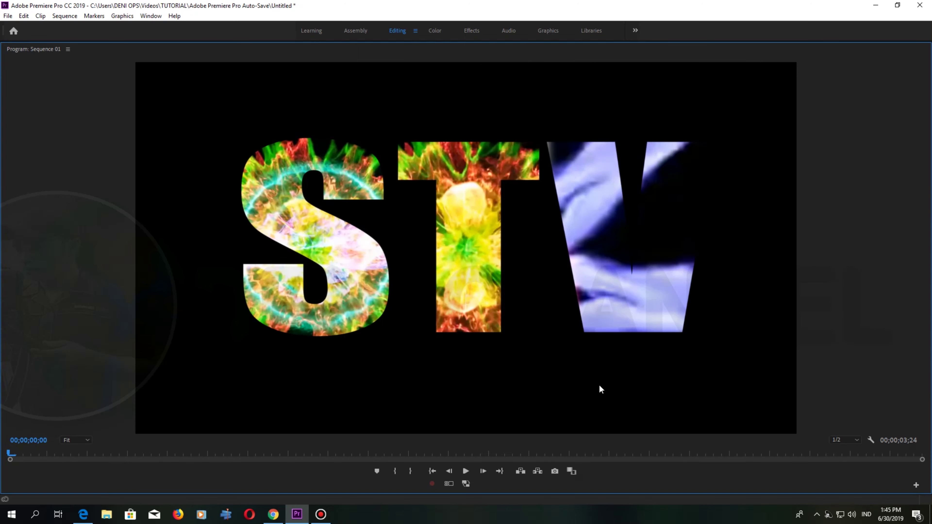
pyautogui.click(466, 472)
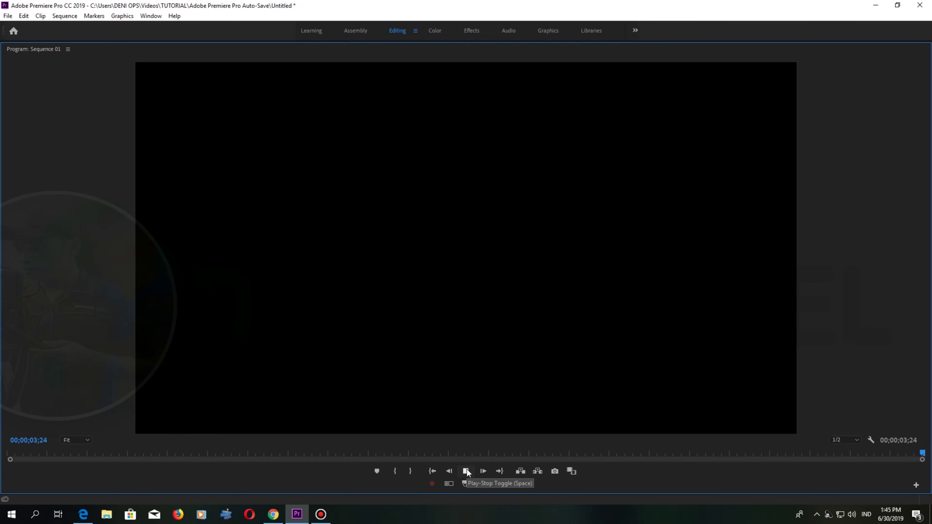
pyautogui.click(466, 471)
pyautogui.click(466, 472)
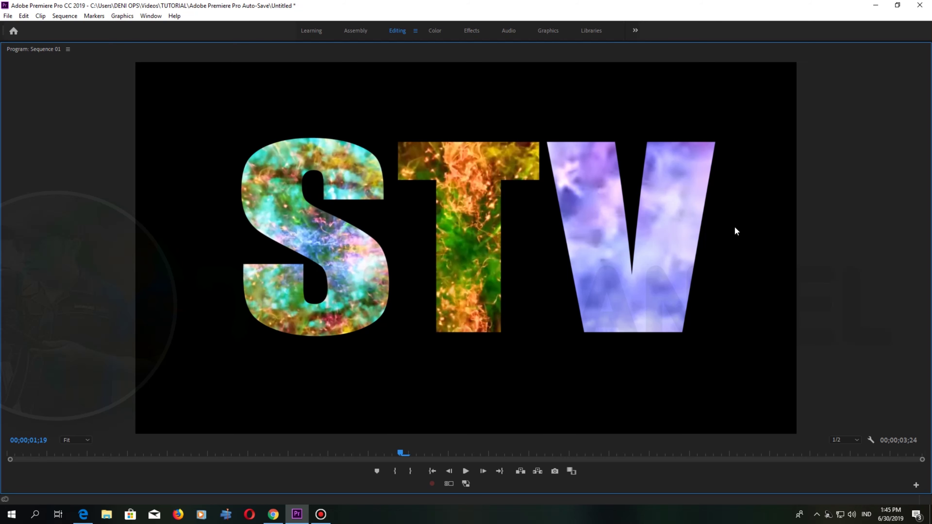
pyautogui.press('`')
pyautogui.moveTo(480, 285); pyautogui.dragTo(409, 287)
# Step: Copy Nested Sequence 01 and the three video clips below it and paste the duplicates on the same tracks at 00;00;04;01
pyautogui.click(523, 390)
pyautogui.moveTo(524, 391); pyautogui.dragTo(499, 332)
pyautogui.rightClick(498, 332)
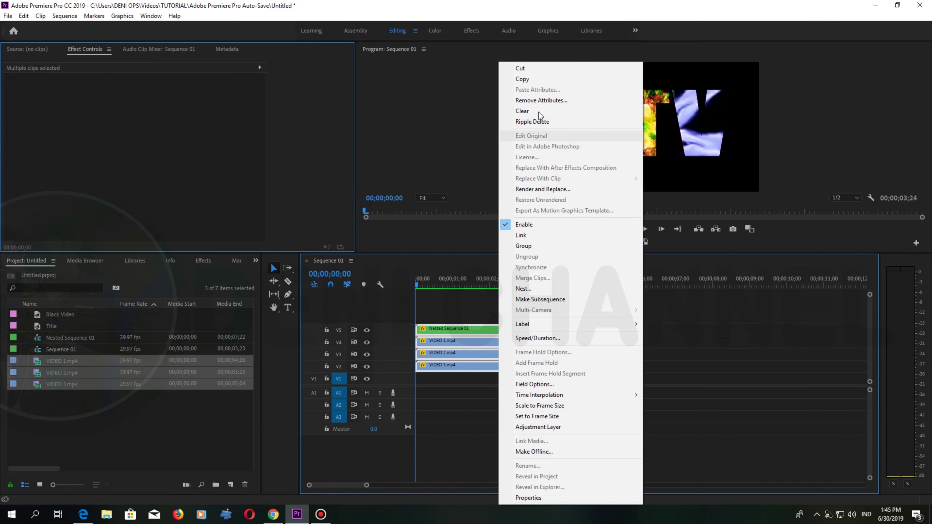
pyautogui.click(528, 79)
pyautogui.click(566, 288)
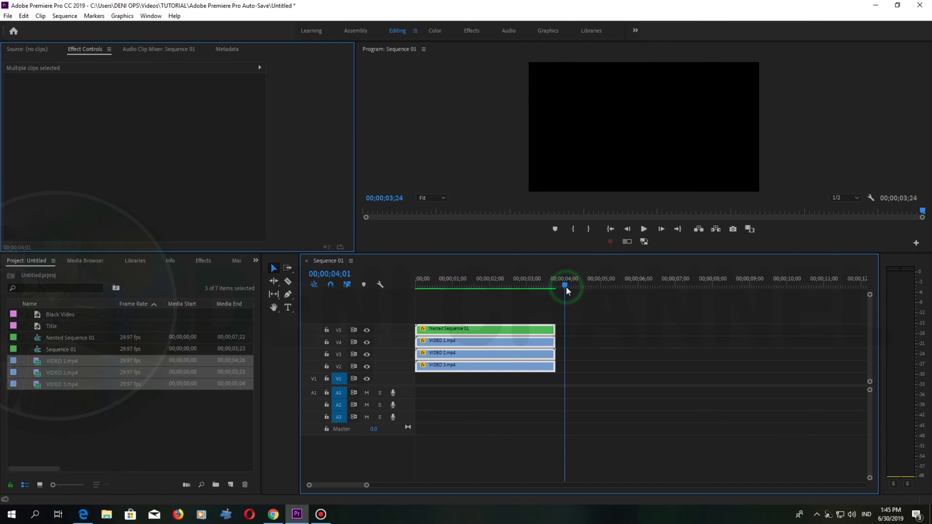
pyautogui.hotkey('ctrl', 'v')
pyautogui.moveTo(594, 340); pyautogui.dragTo(592, 335)
# Step: Play Sequence 01 from the beginning through both STV segments and return the playhead to 00;00;00;00
pyautogui.click(499, 285)
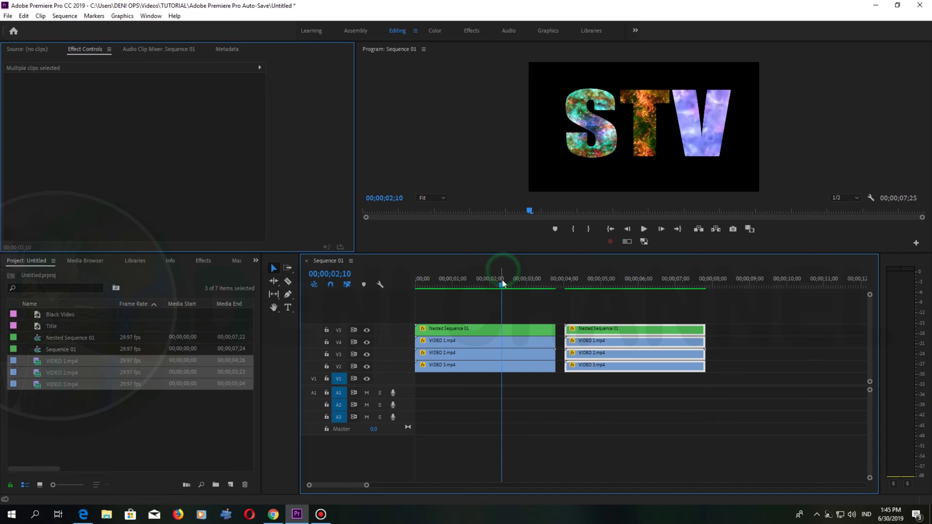
pyautogui.click(417, 289)
pyautogui.press('space')
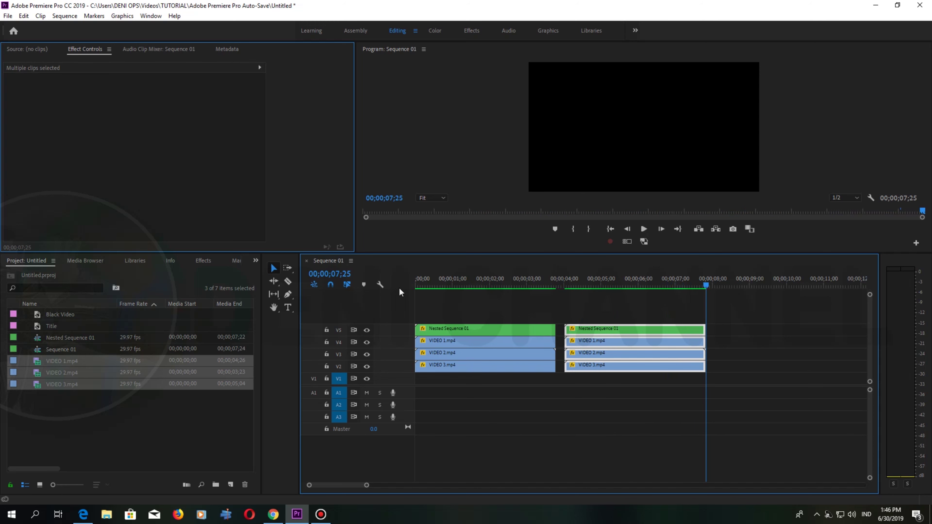
pyautogui.click(709, 281)
pyautogui.moveTo(709, 282); pyautogui.dragTo(409, 283)
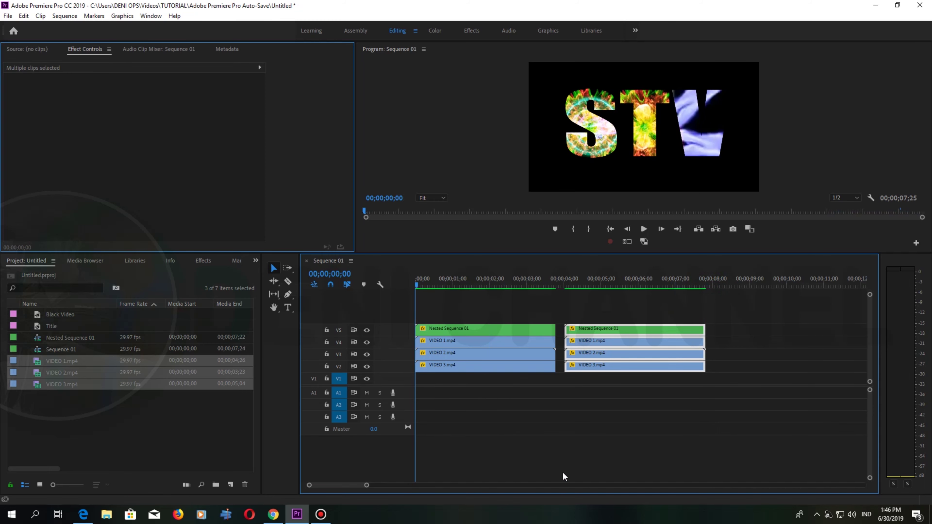
# Step: Check the viewer's intro request in the YouTube comments in Chrome and switch back to Premiere Pro
pyautogui.click(267, 516)
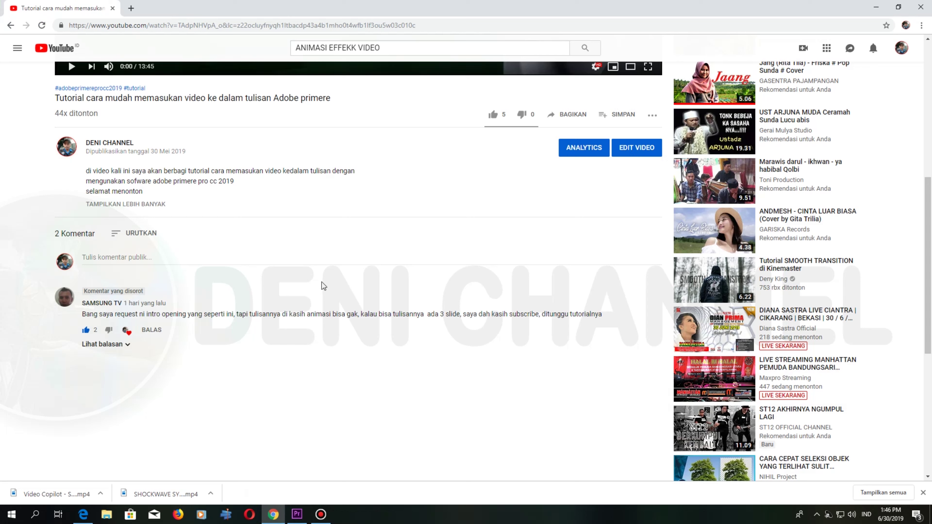
pyautogui.click(298, 513)
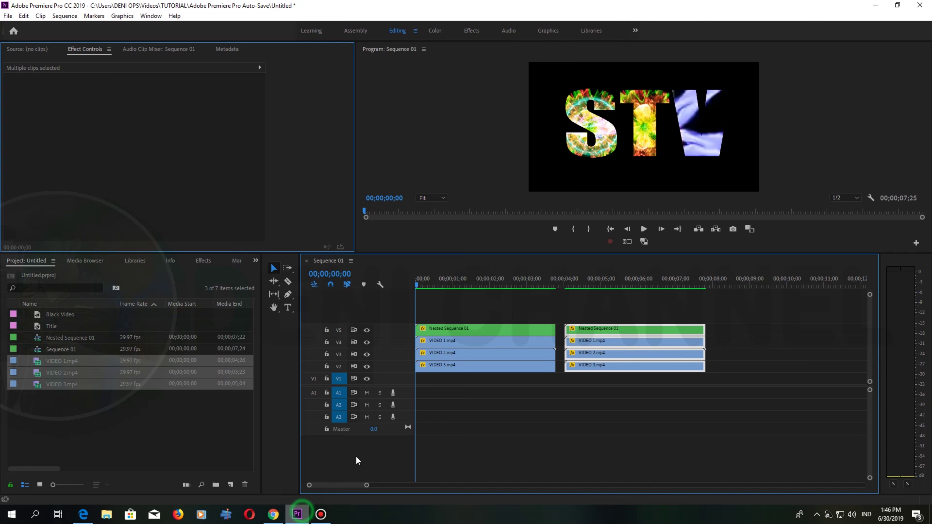